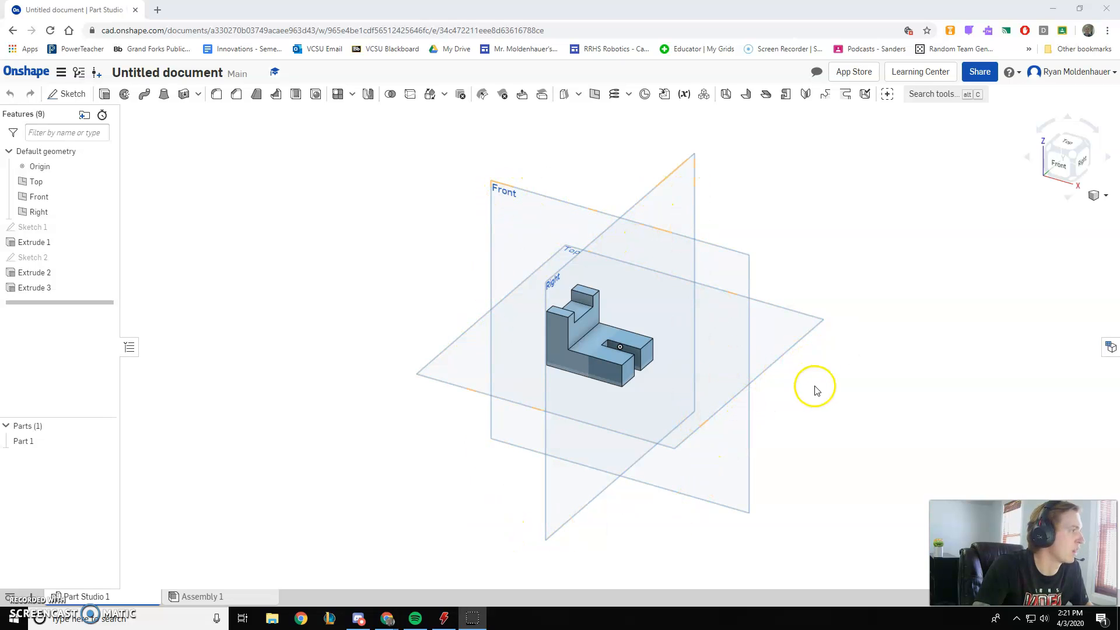
- Examine the L-shaped part in the front view and again in the isometric view
left_click(521, 208)
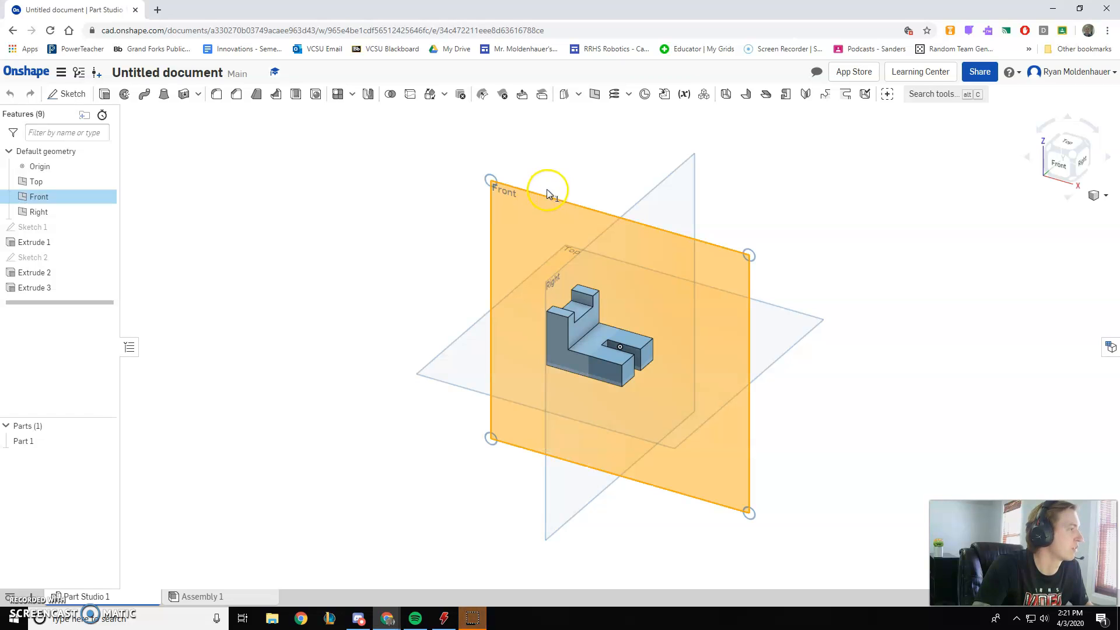
left_click(1058, 163)
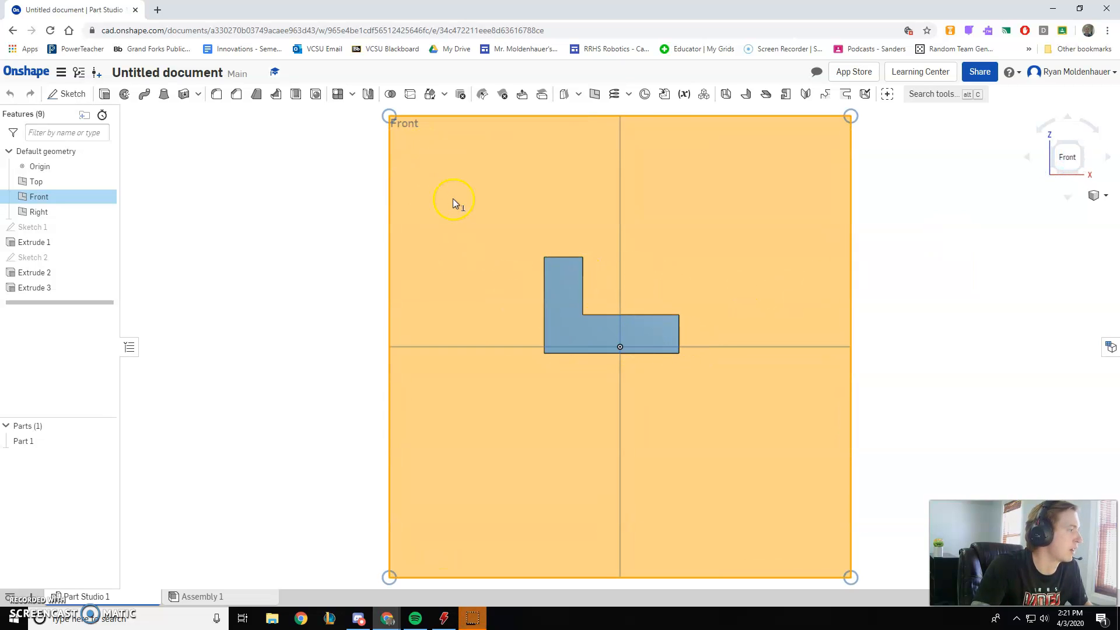
left_click(1080, 143)
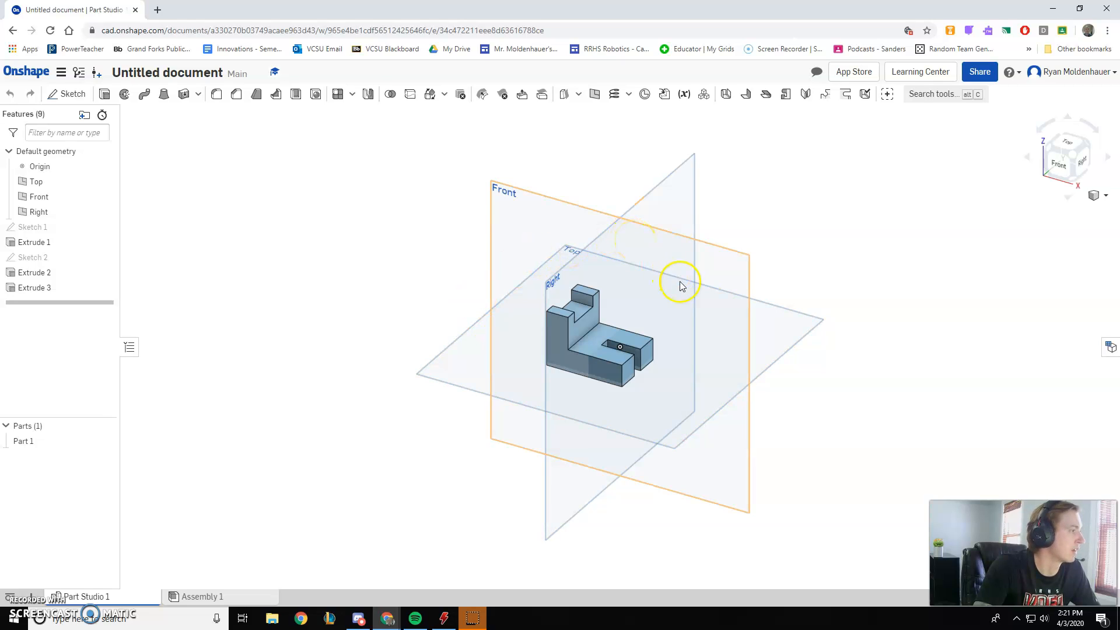
left_click(34, 597)
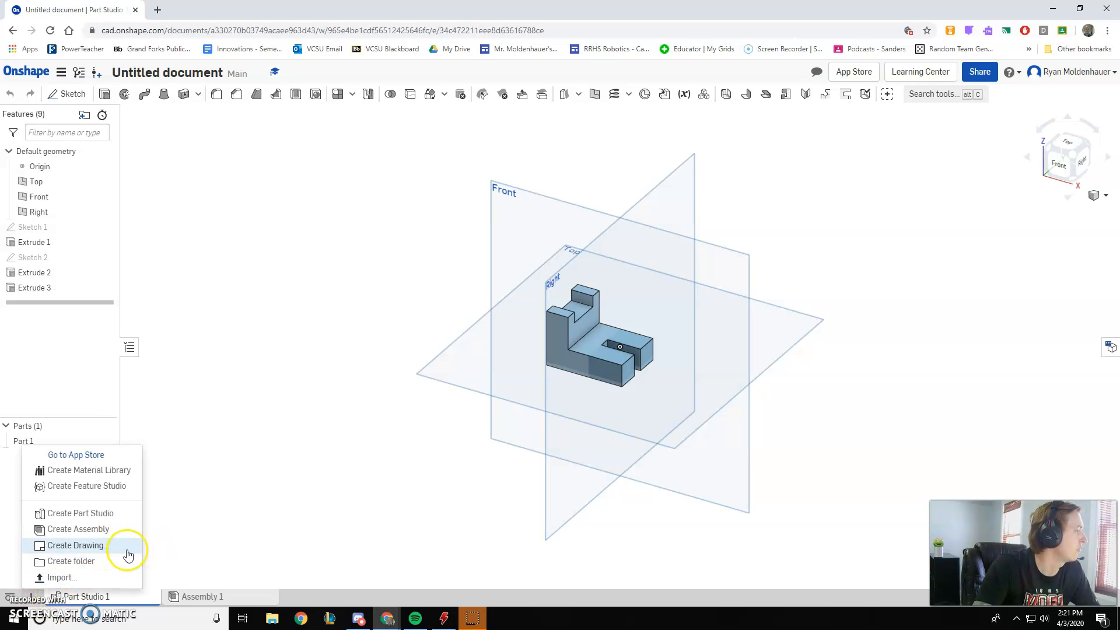
left_click(249, 541)
right_click(102, 598)
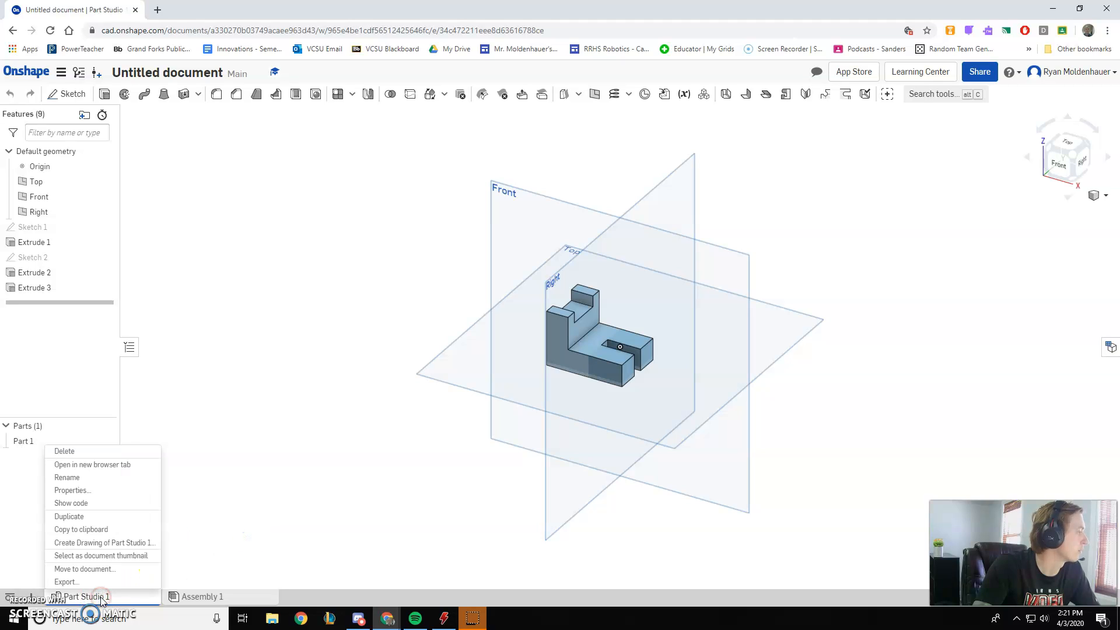
left_click(119, 545)
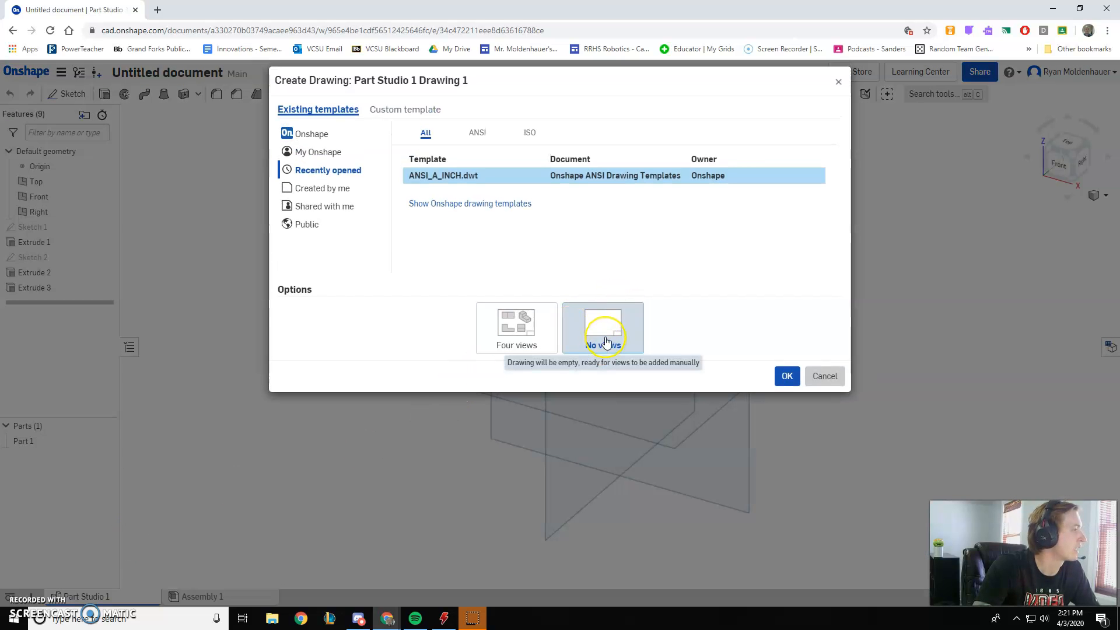
key("Escape")
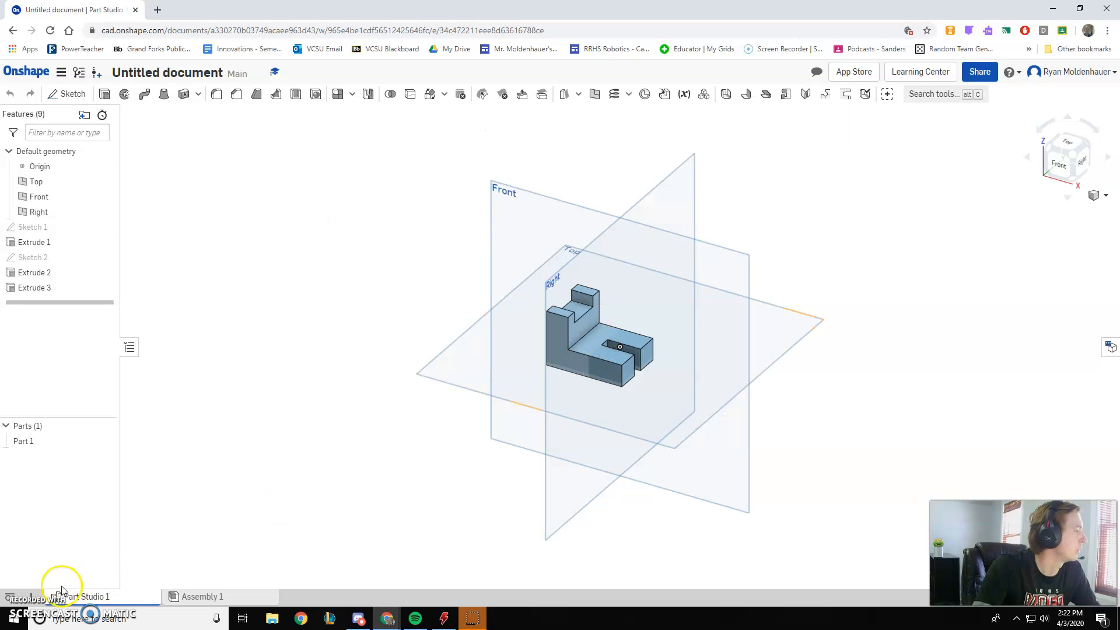
left_click(33, 596)
left_click(88, 546)
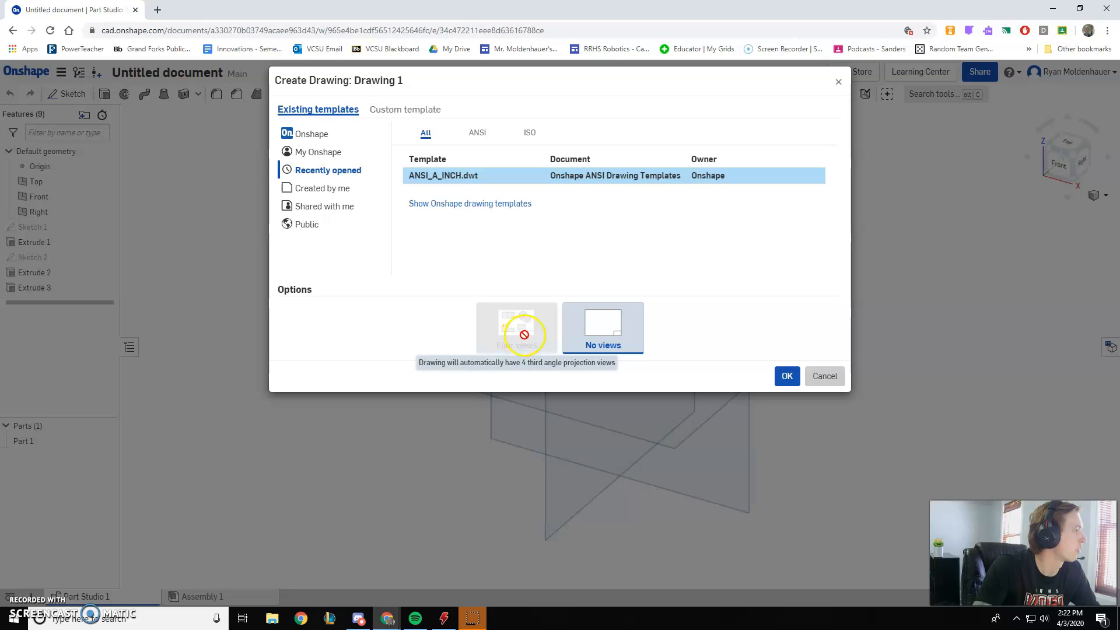
key("Escape")
right_click(97, 598)
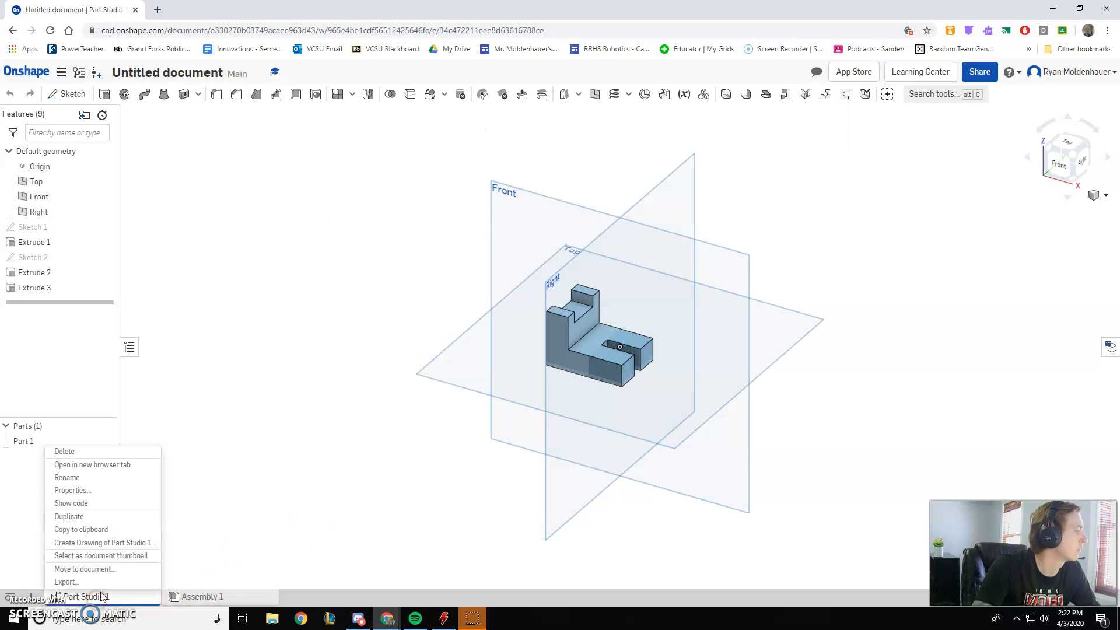
left_click(100, 546)
left_click(521, 338)
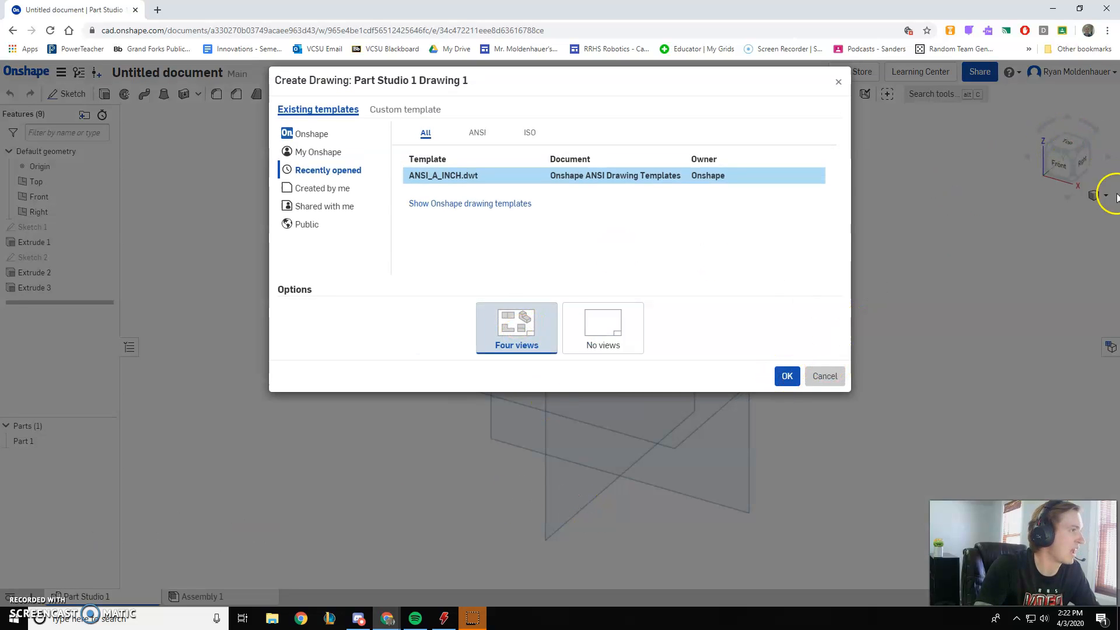
left_click(823, 377)
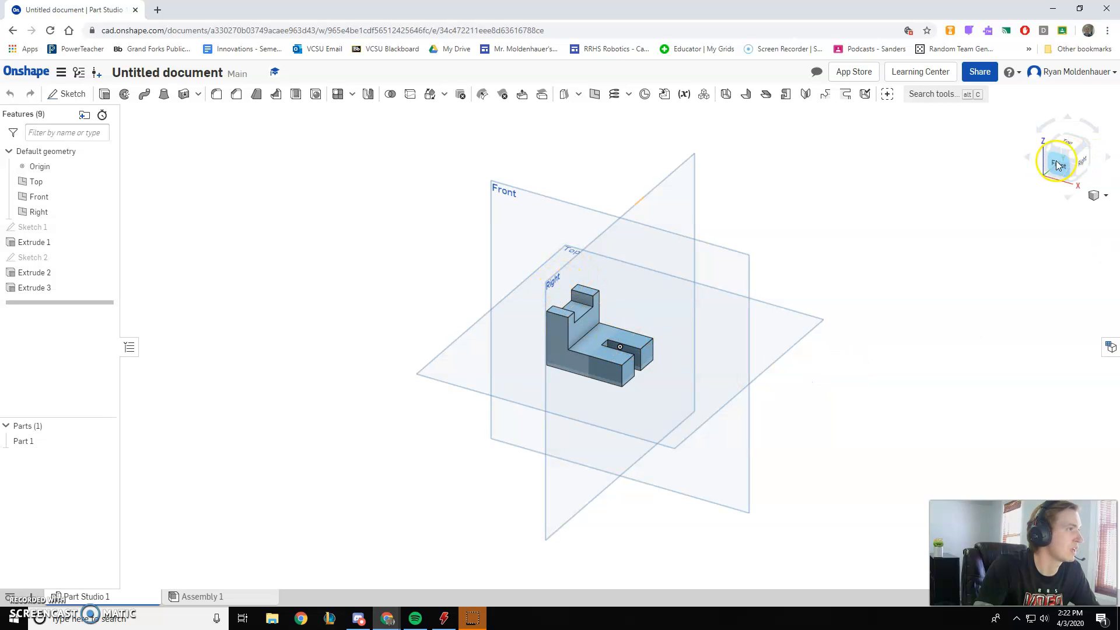
- Examine the part from the right, left and top to compare how its profile appears
left_click(1083, 163)
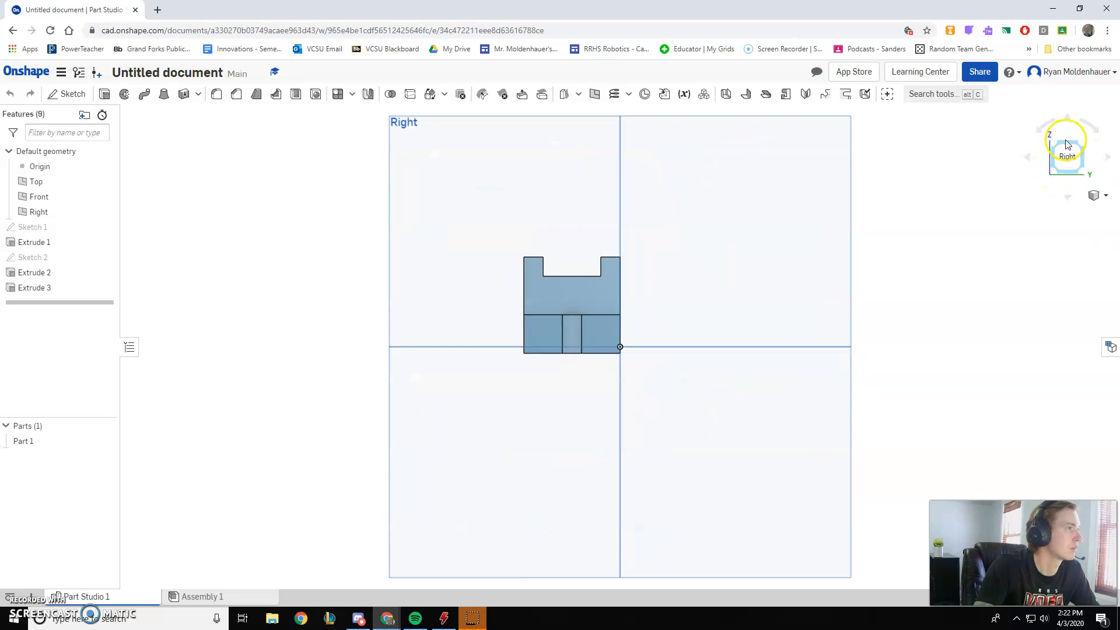
left_click(1074, 160)
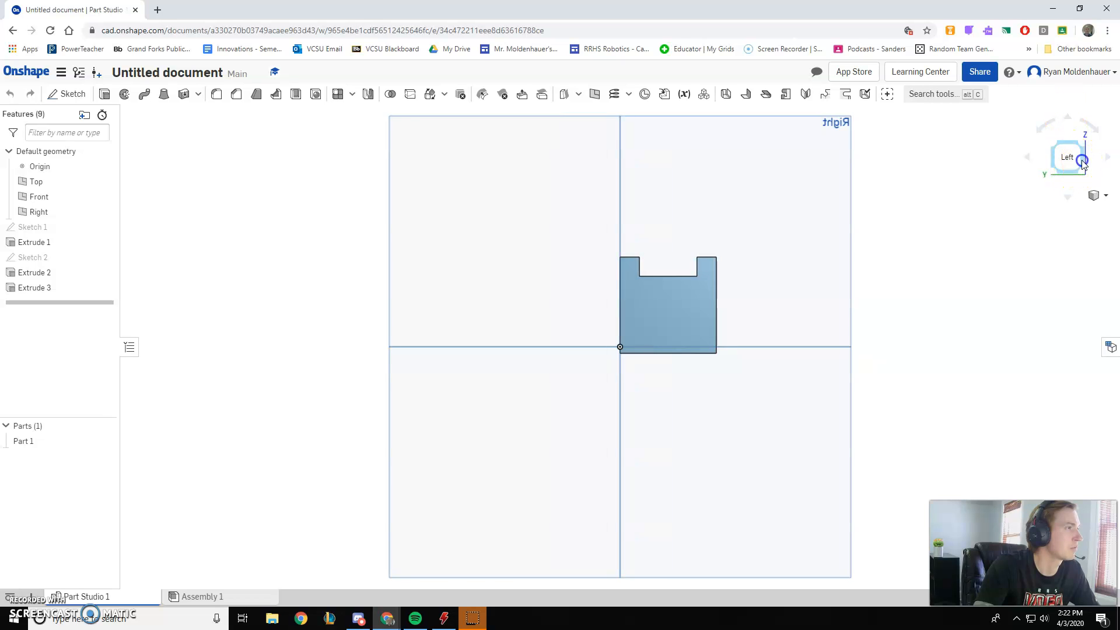
left_click(1082, 163)
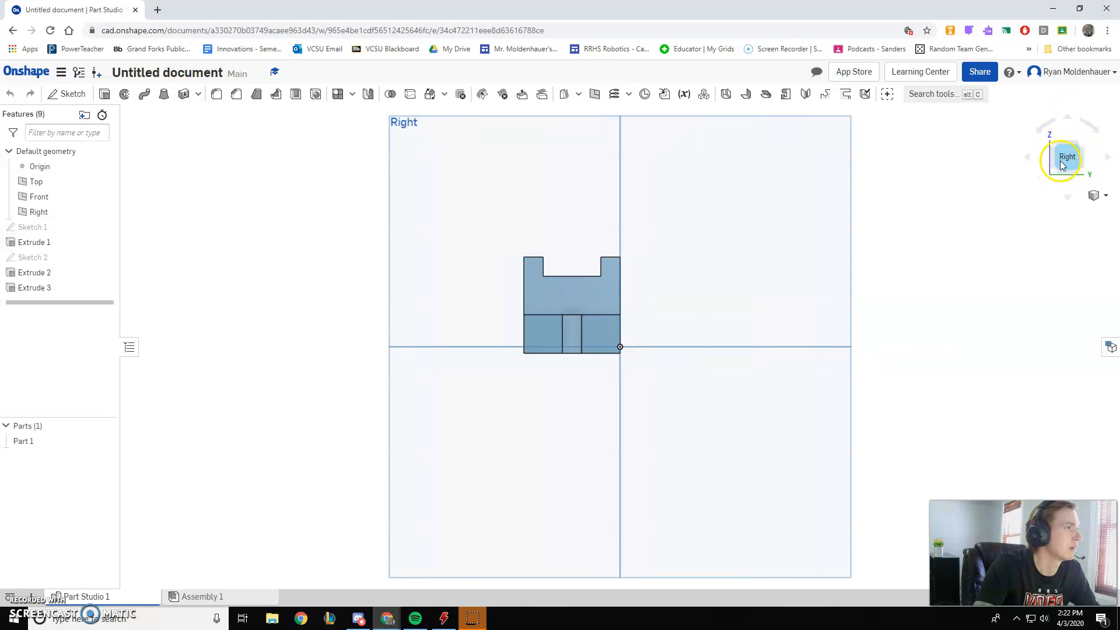
left_click(1079, 147)
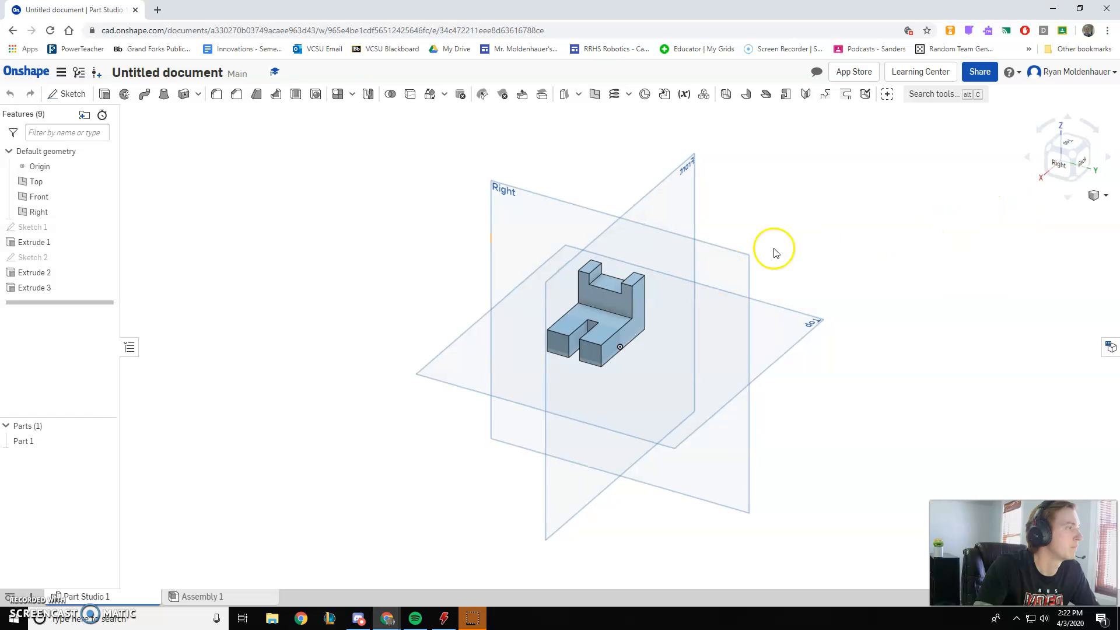
left_click(1072, 147)
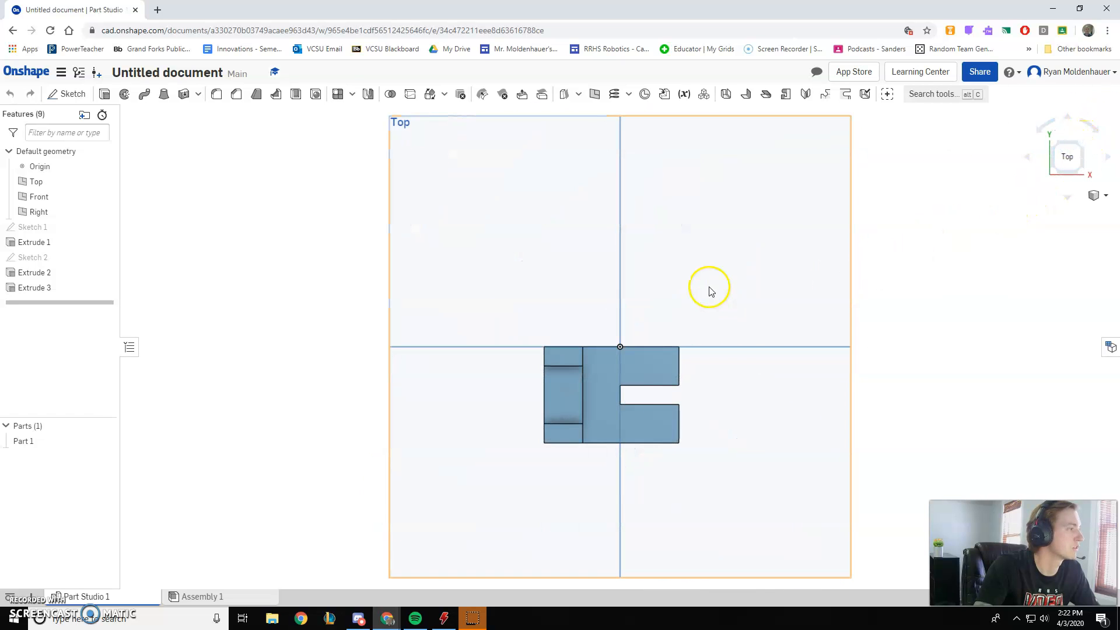
- Create a drawing of Part Studio 1 from the ANSI_A_INCH.dwt template with the Four views option
right_click(71, 599)
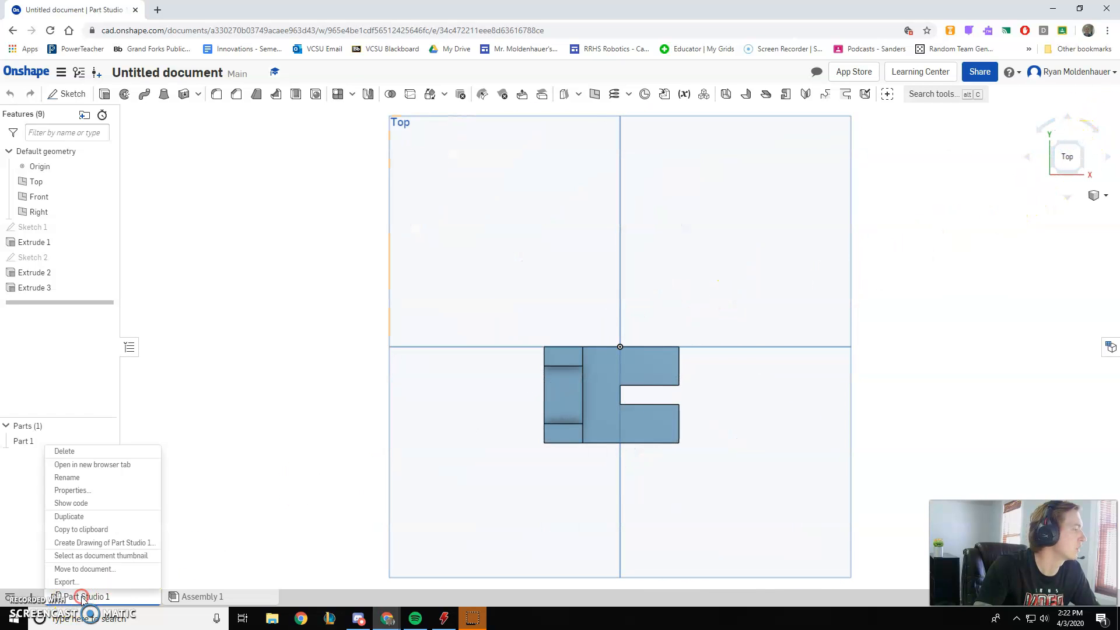
left_click(139, 543)
left_click(515, 326)
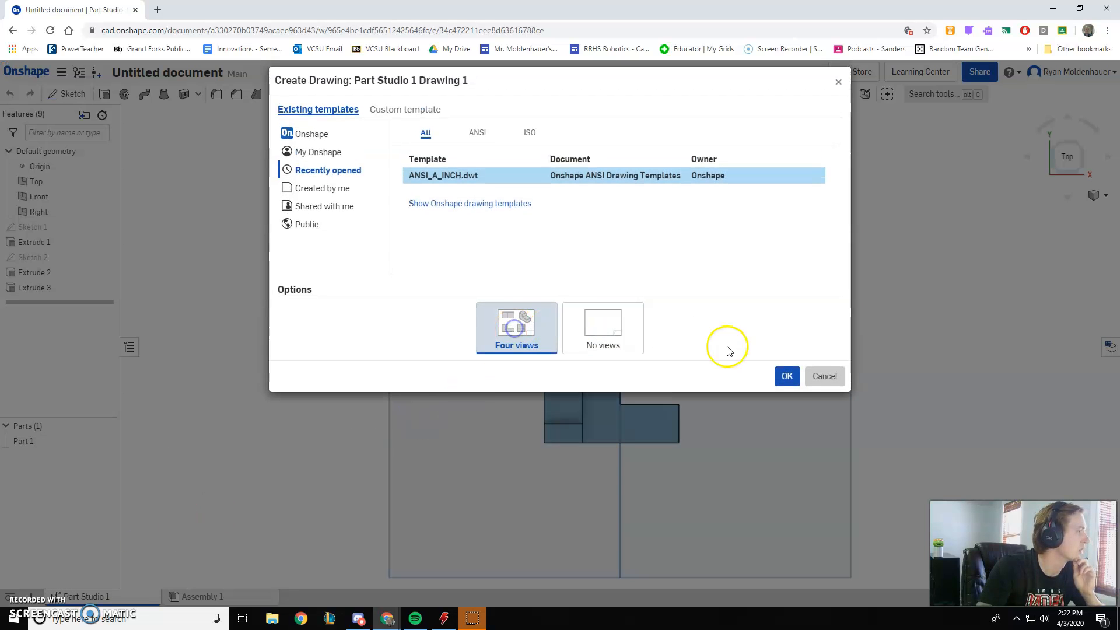
left_click(788, 377)
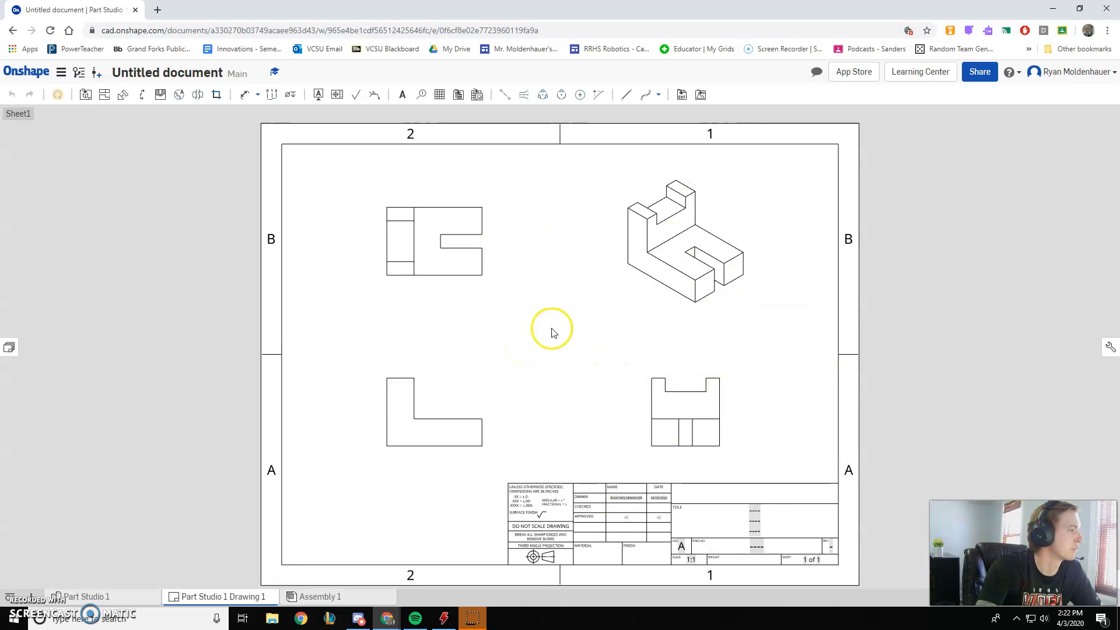
- Delete the title block's lines, tables and text from the drawing sheet
left_click(620, 517)
left_click_drag(465, 480, 833, 562)
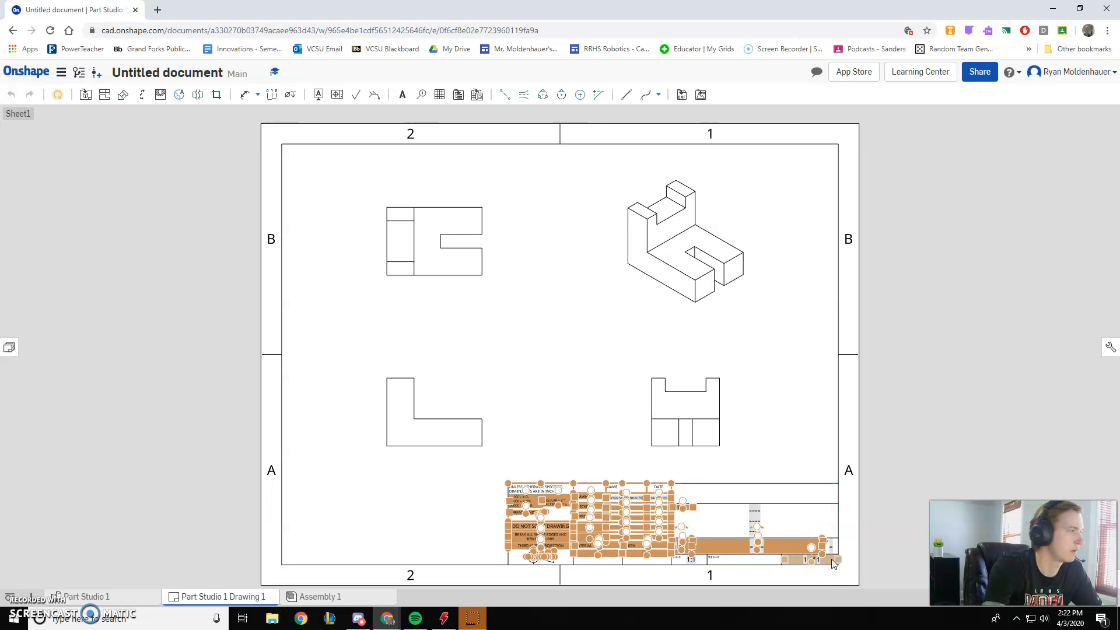
left_click(822, 548)
left_click_drag(505, 450, 839, 567)
key("Delete")
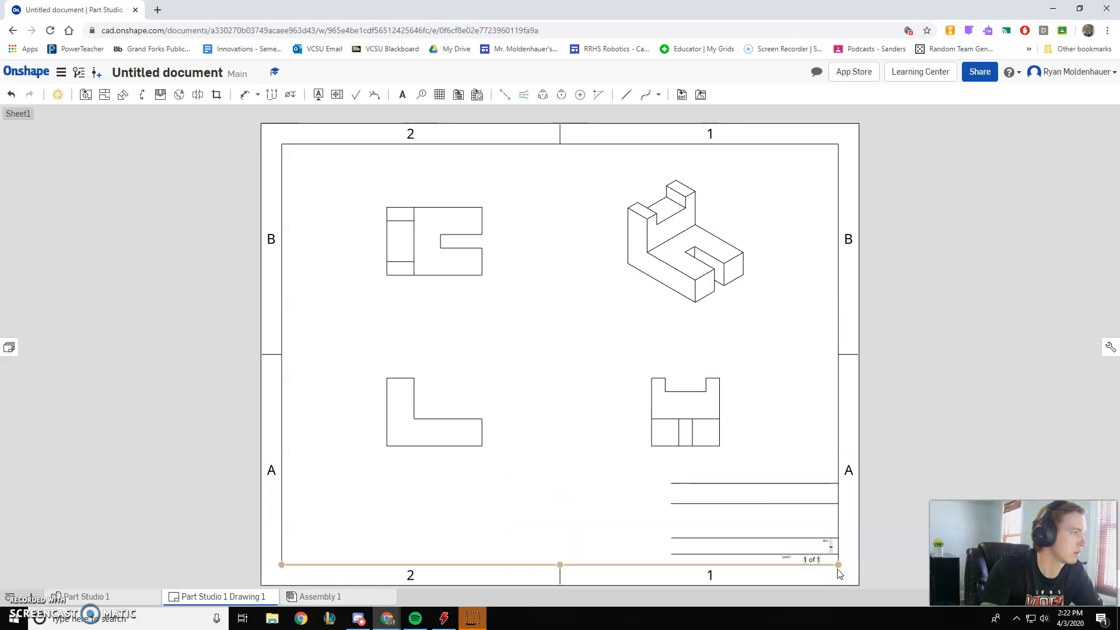
left_click_drag(788, 463, 816, 578)
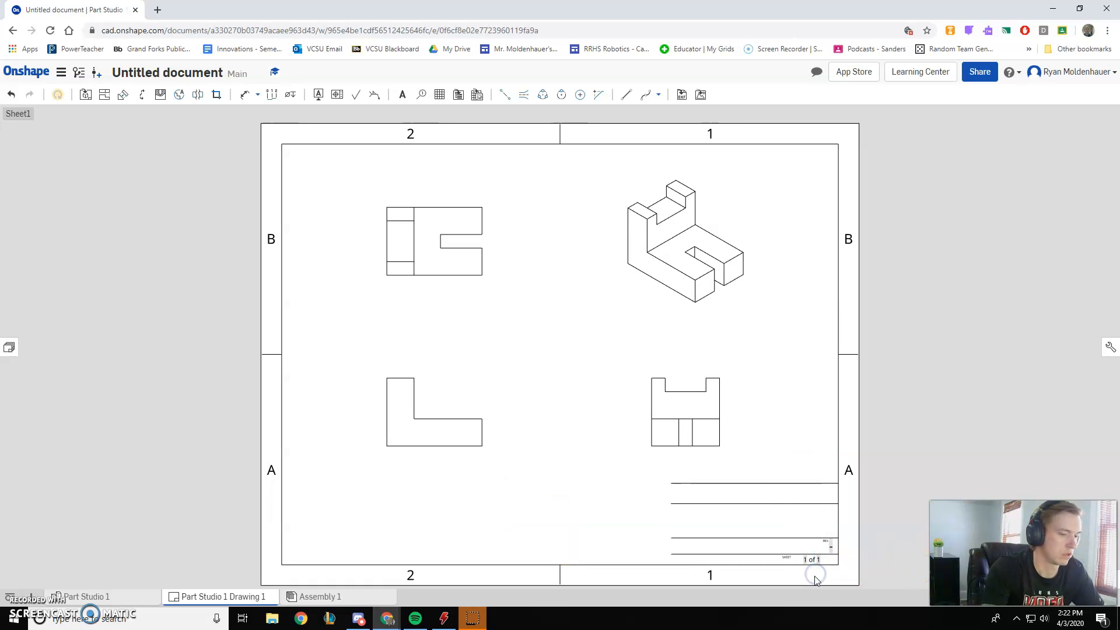
left_click_drag(745, 445, 837, 567)
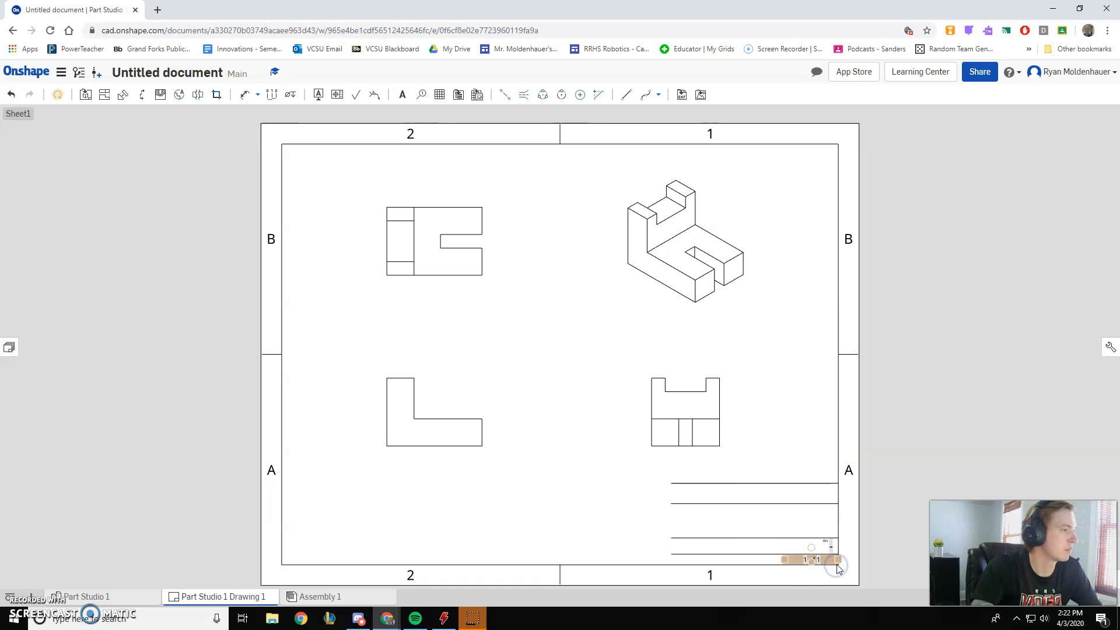
left_click_drag(745, 502, 843, 552)
key("Delete")
key("Delete")
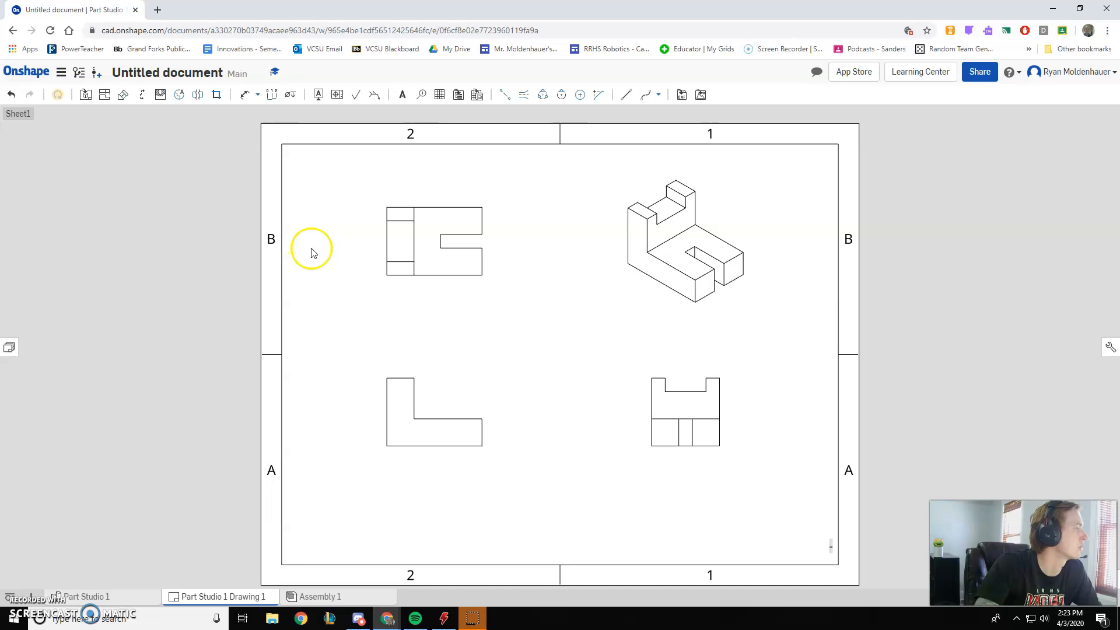
- Dimension the overall length of the L-shaped front view, placing the dimension above the view
left_click(258, 96)
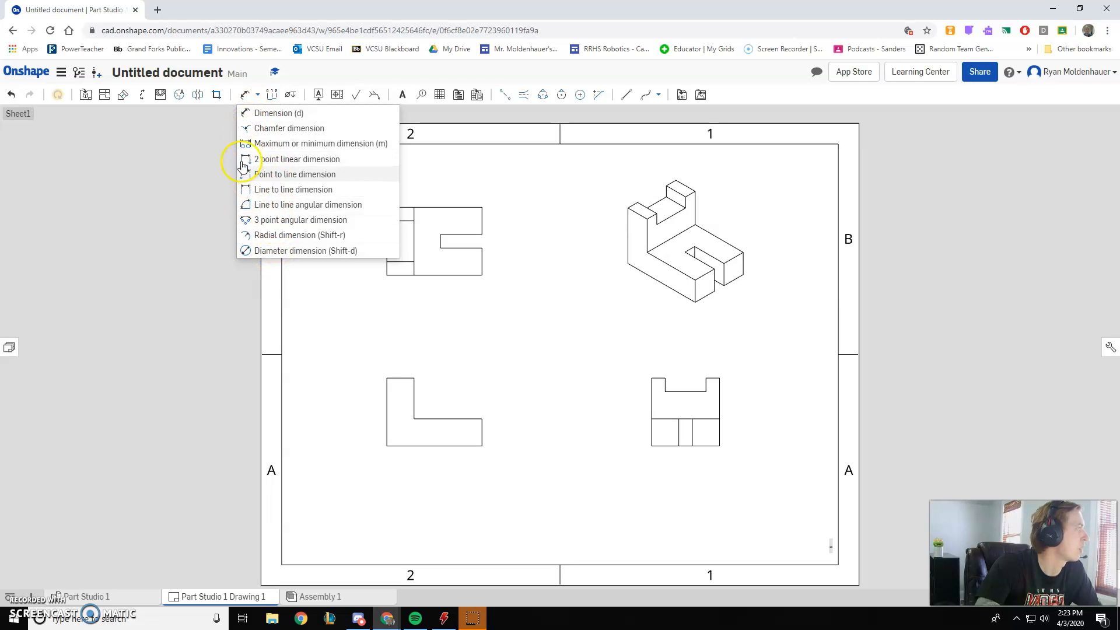
left_click(244, 96)
left_click(246, 96)
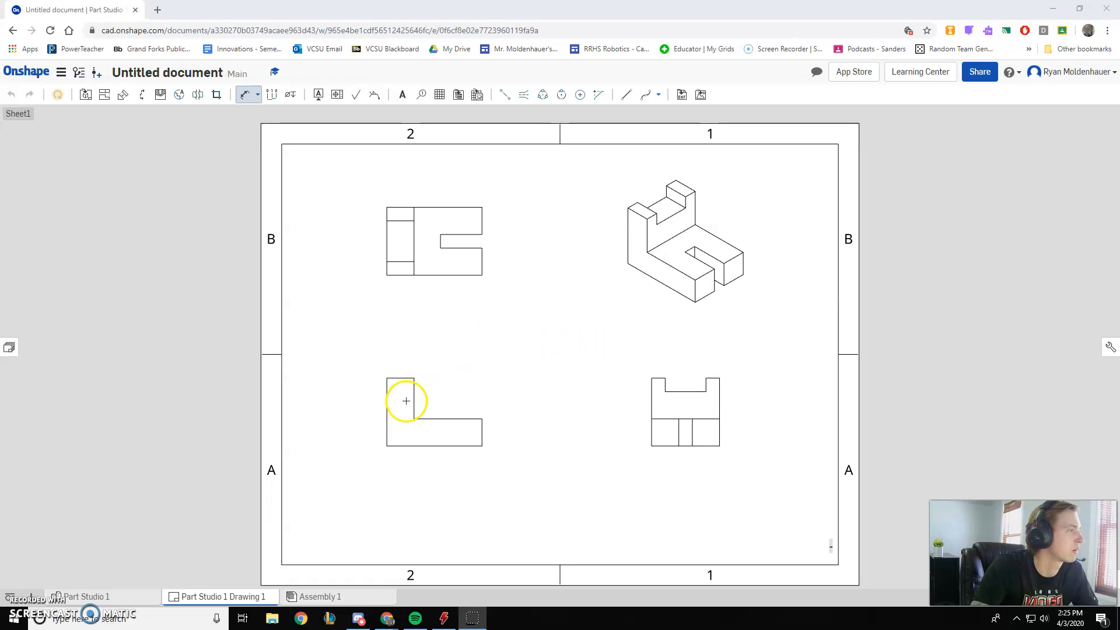
left_click(385, 389)
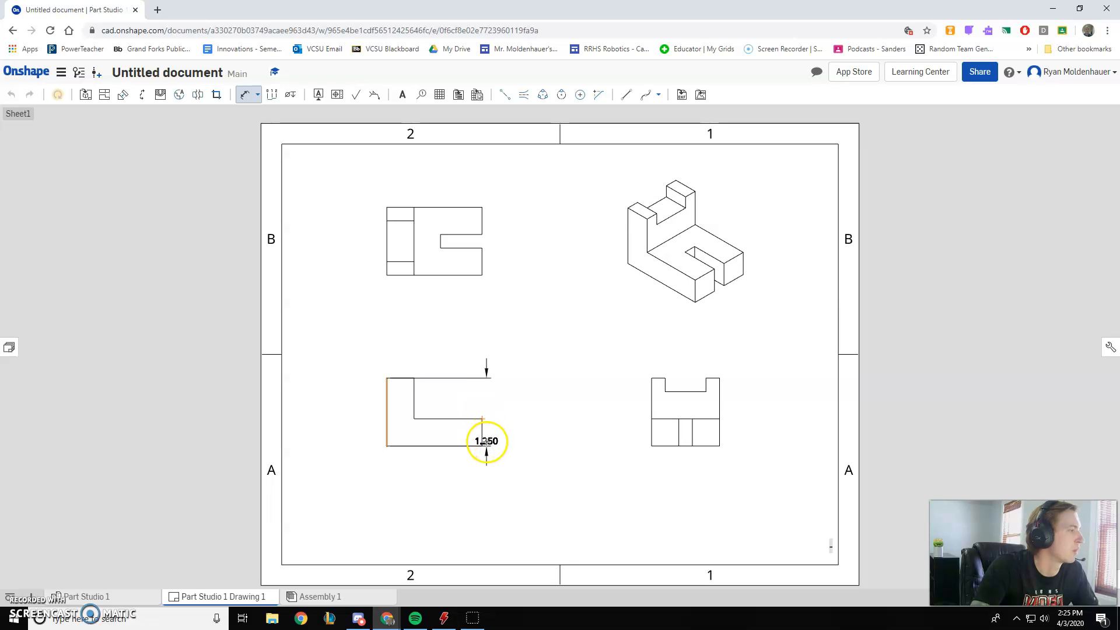
left_click(481, 446)
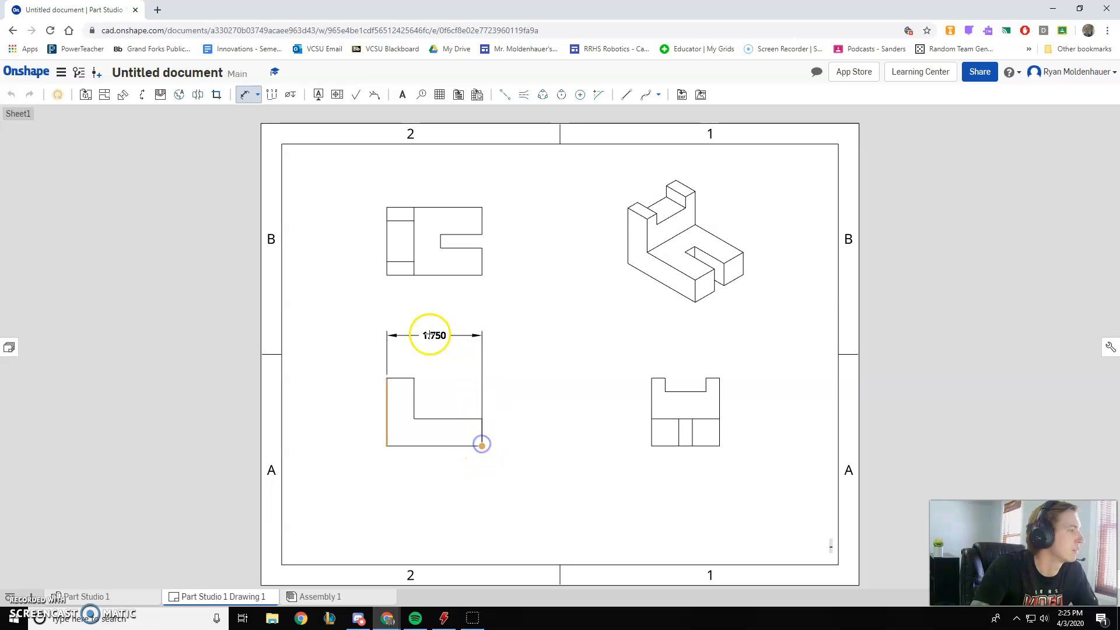
left_click(434, 339)
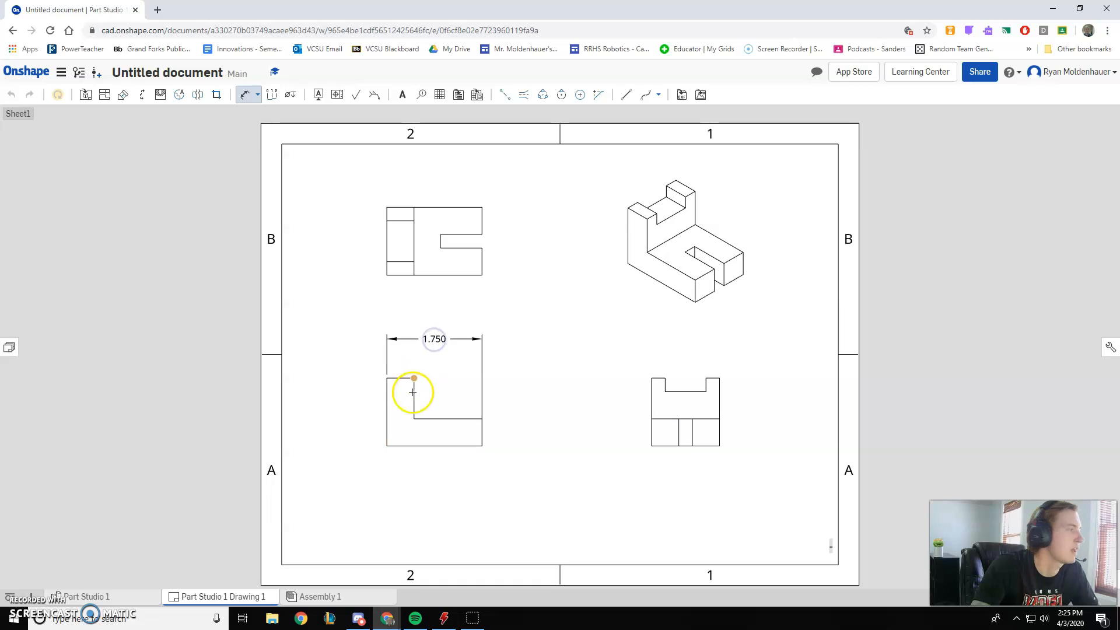
- Dimension the width of the upright's top edge in the front view, between the view and the overall length dimension
left_click(399, 379)
left_click(400, 359)
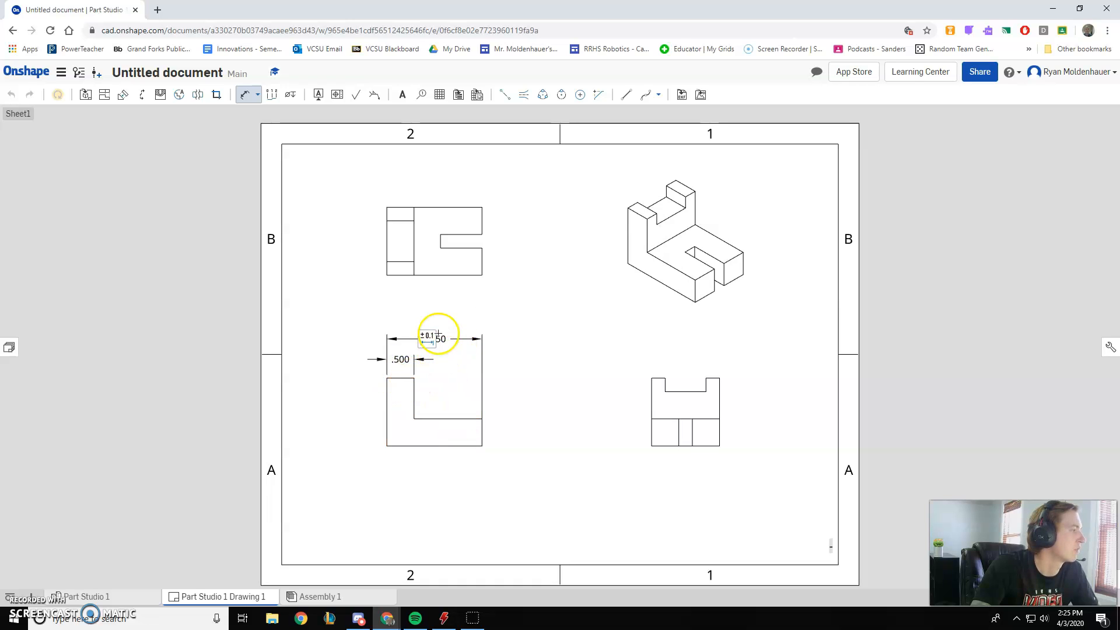
left_click(409, 365)
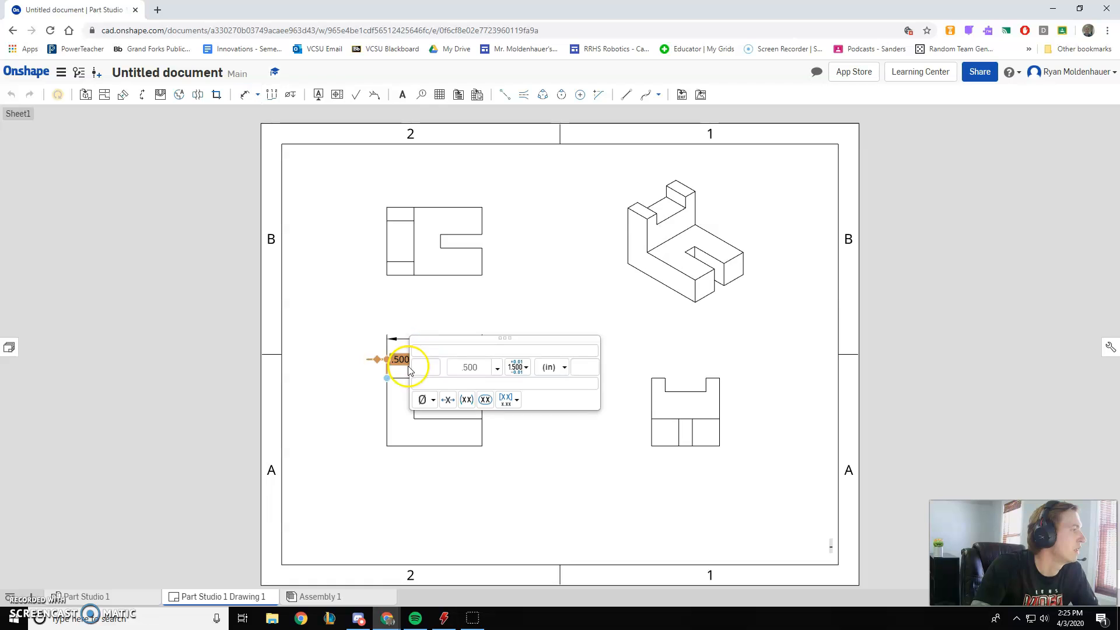
left_click(455, 448)
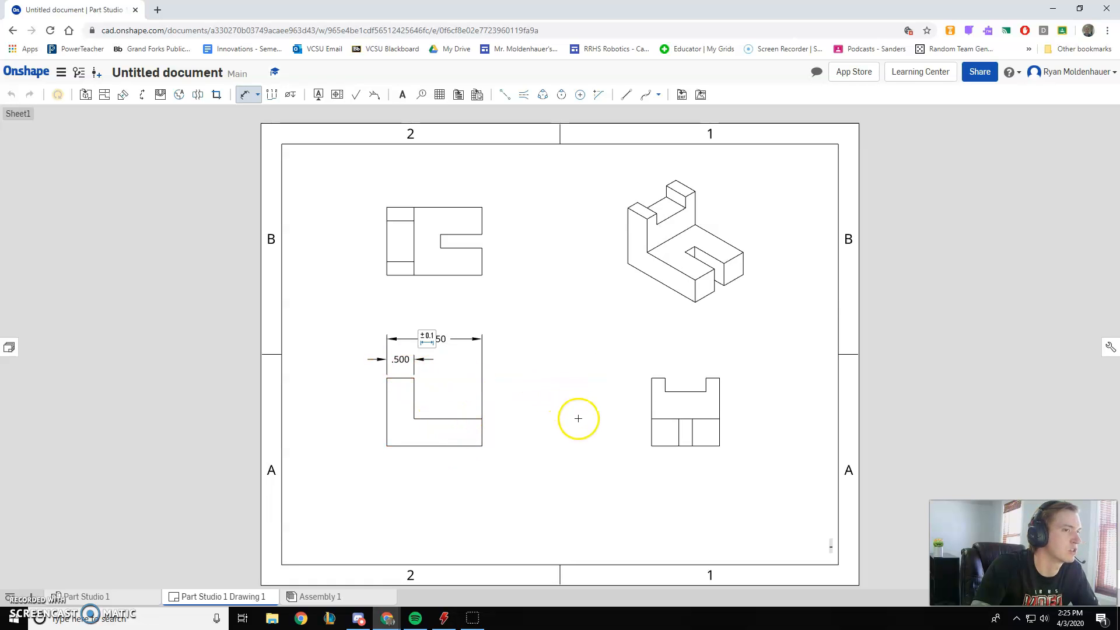
- Dimension the overall height and the base thickness of the front view, placing the base thickness closer to the part
left_click(406, 379)
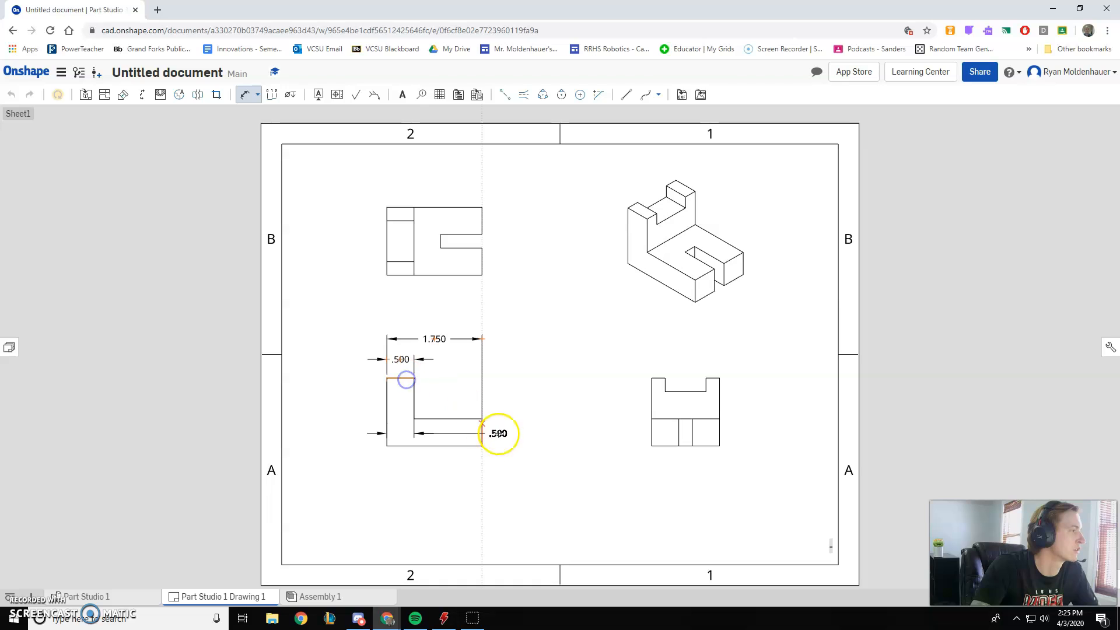
left_click(472, 447)
left_click(538, 412)
left_click(480, 436)
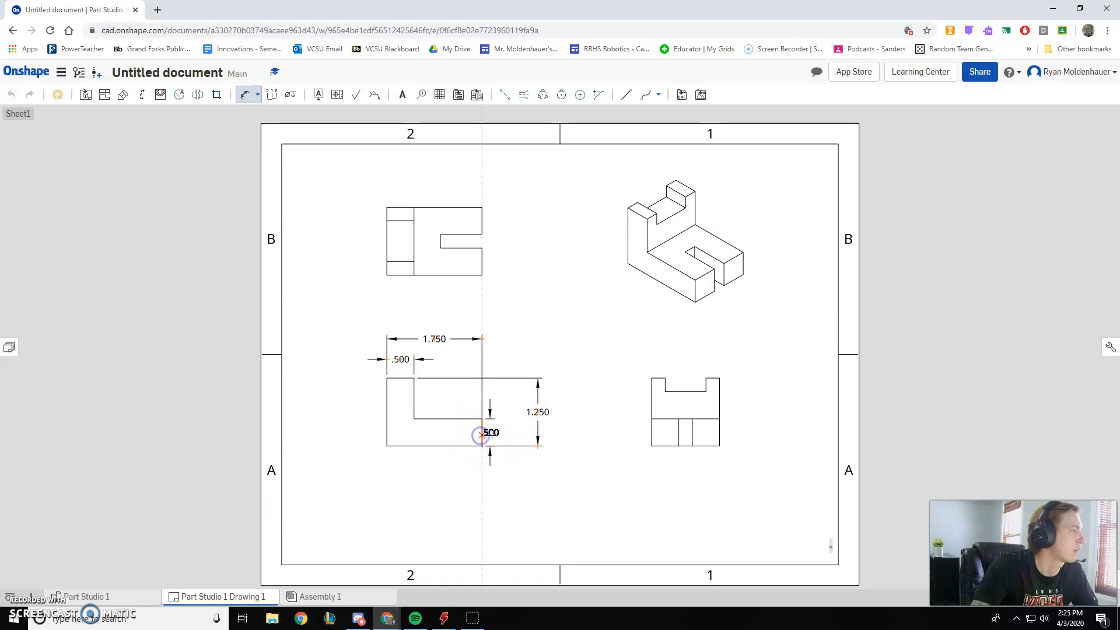
left_click(501, 431)
left_click(371, 270)
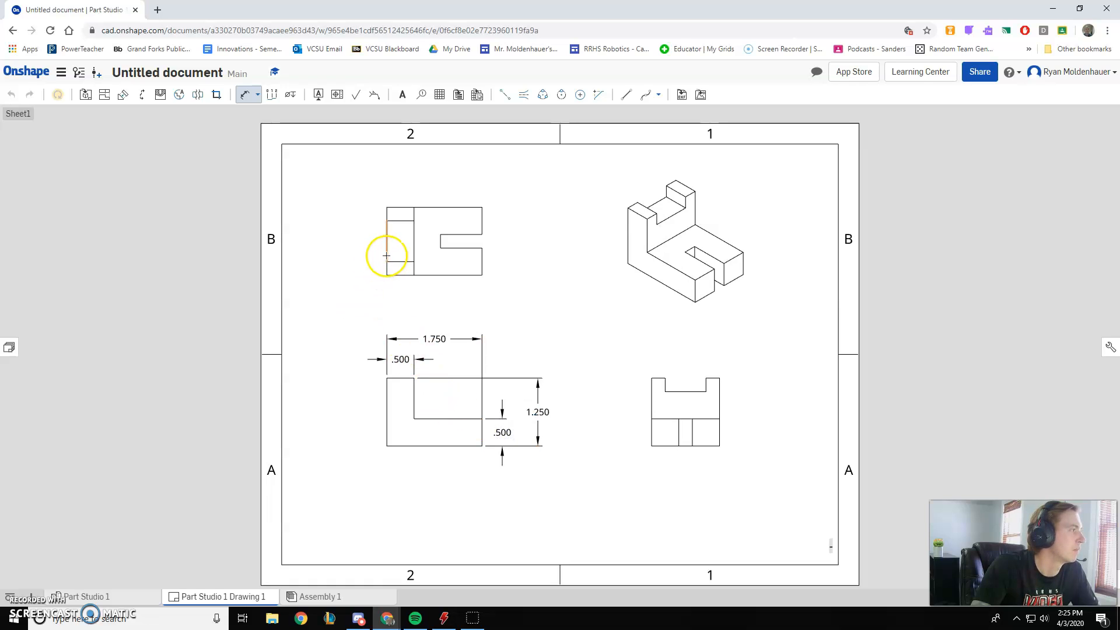
- Dimension the distance from the top view's upright-side outer edge to the slot's inner end, placing the dimension below the view
left_click(386, 256)
left_click(443, 242)
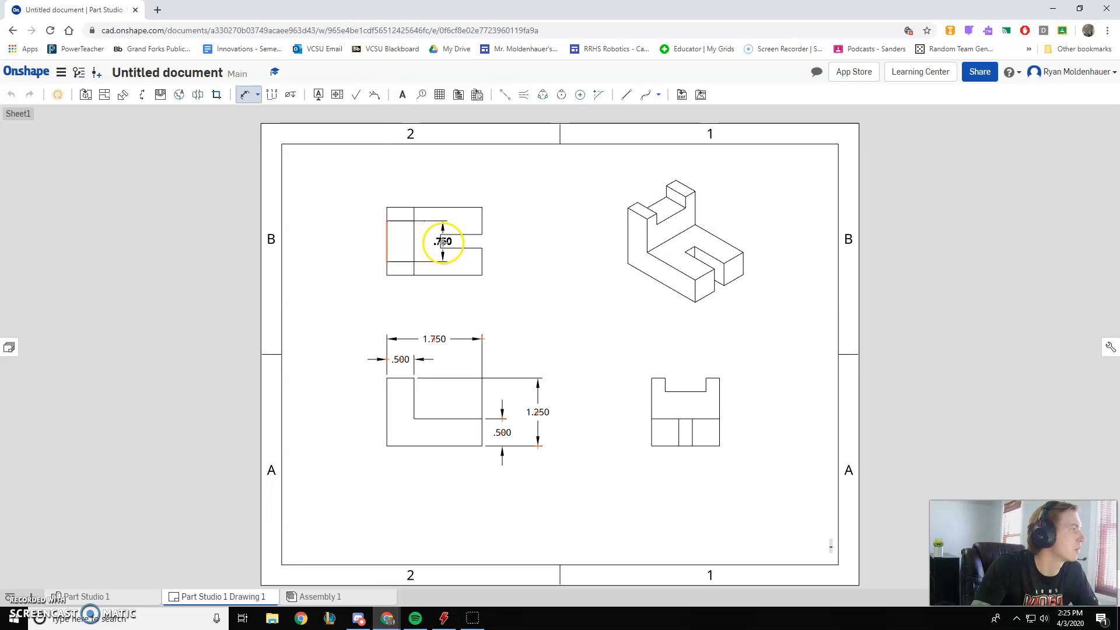
left_click(441, 243)
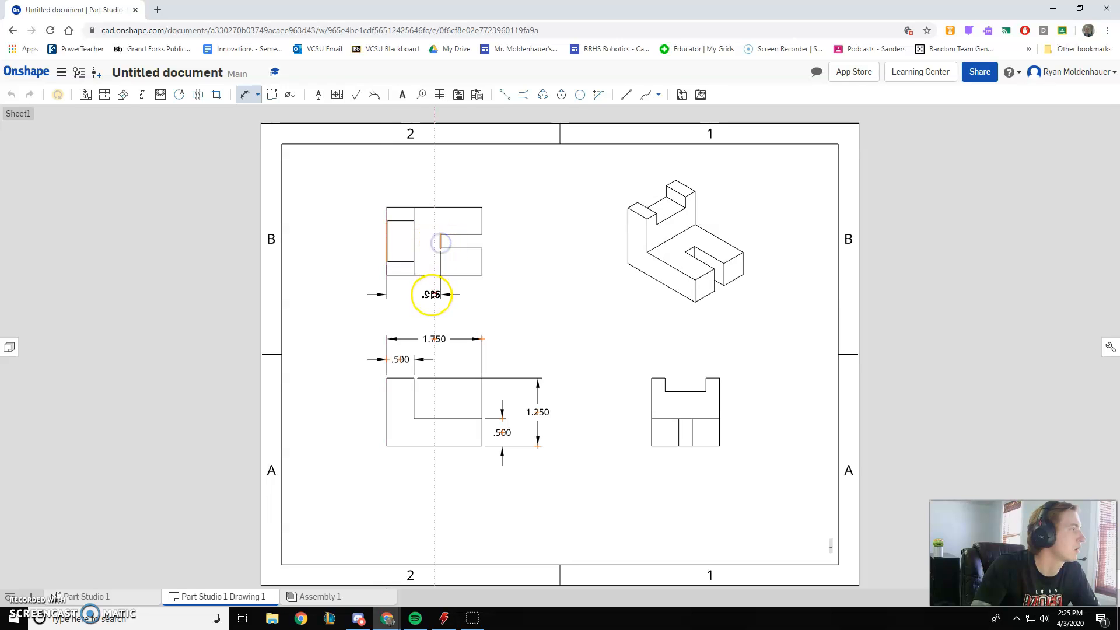
left_click(414, 294)
left_click(387, 255)
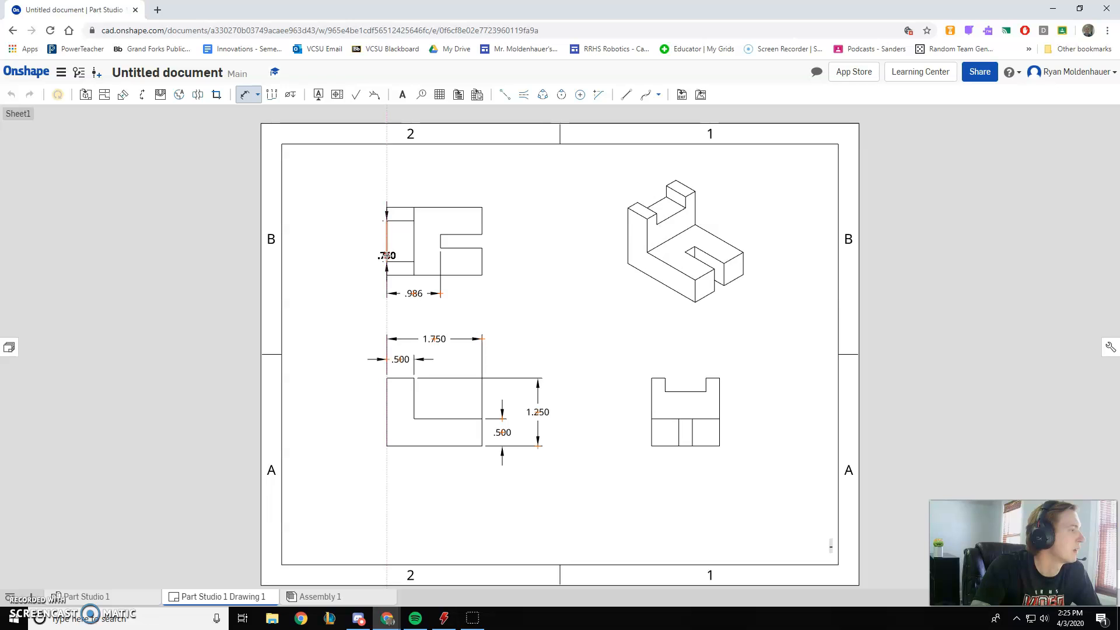
left_click_drag(387, 255, 493, 306)
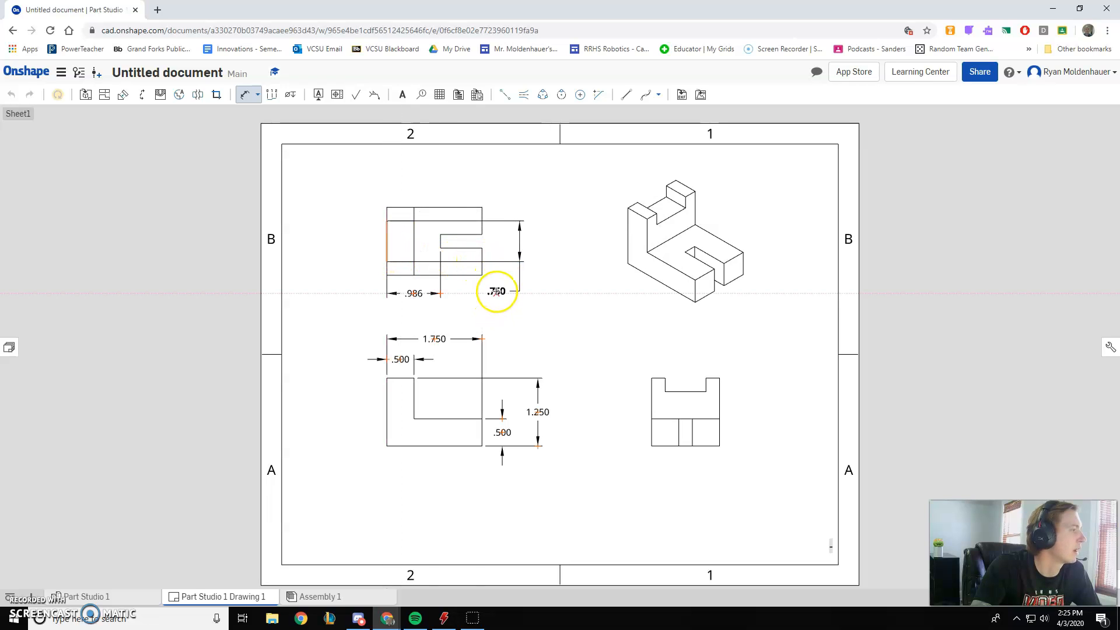
key("Escape")
left_click(425, 292)
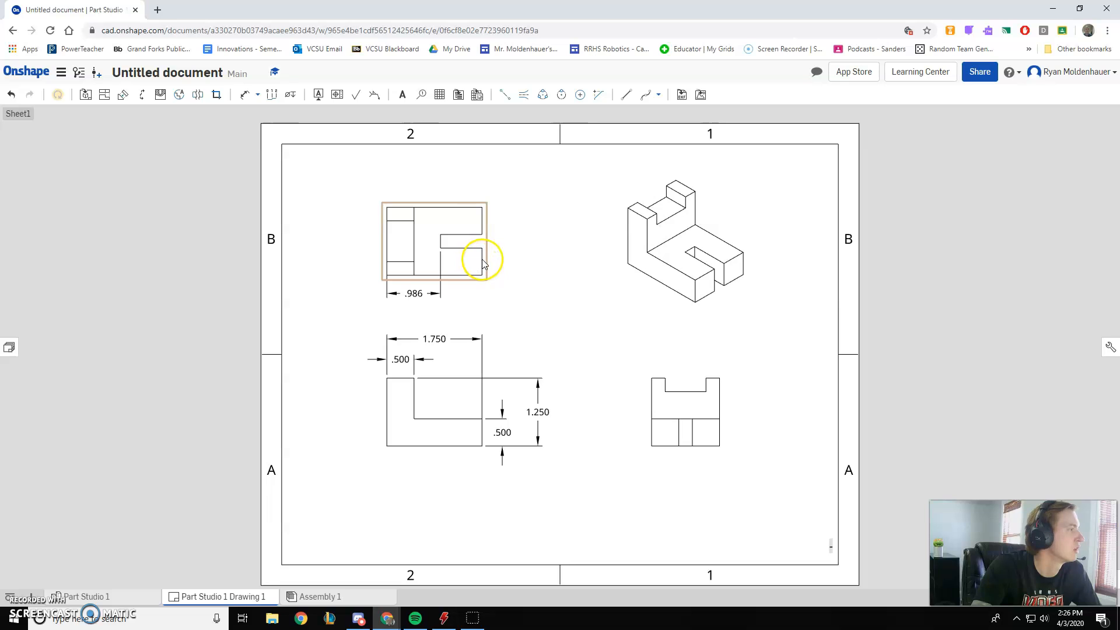
- Dimension the slot's near and far edges from the top view's lower edge, placing both beside the slot opening with the far-edge dimension farther out
left_click(245, 95)
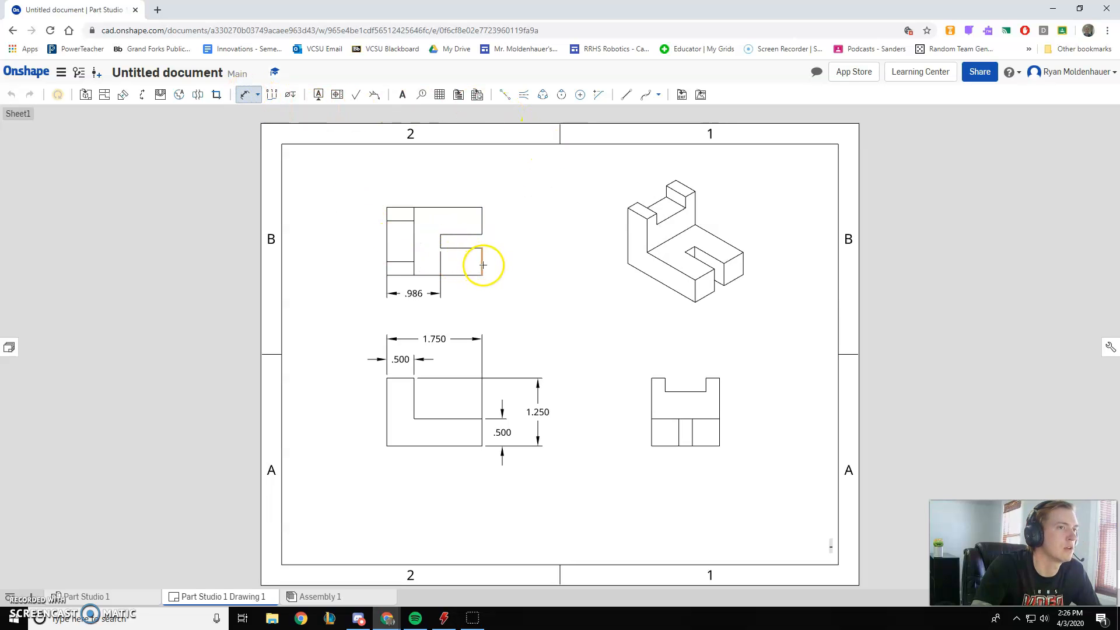
left_click(464, 276)
left_click(463, 248)
left_click(500, 262)
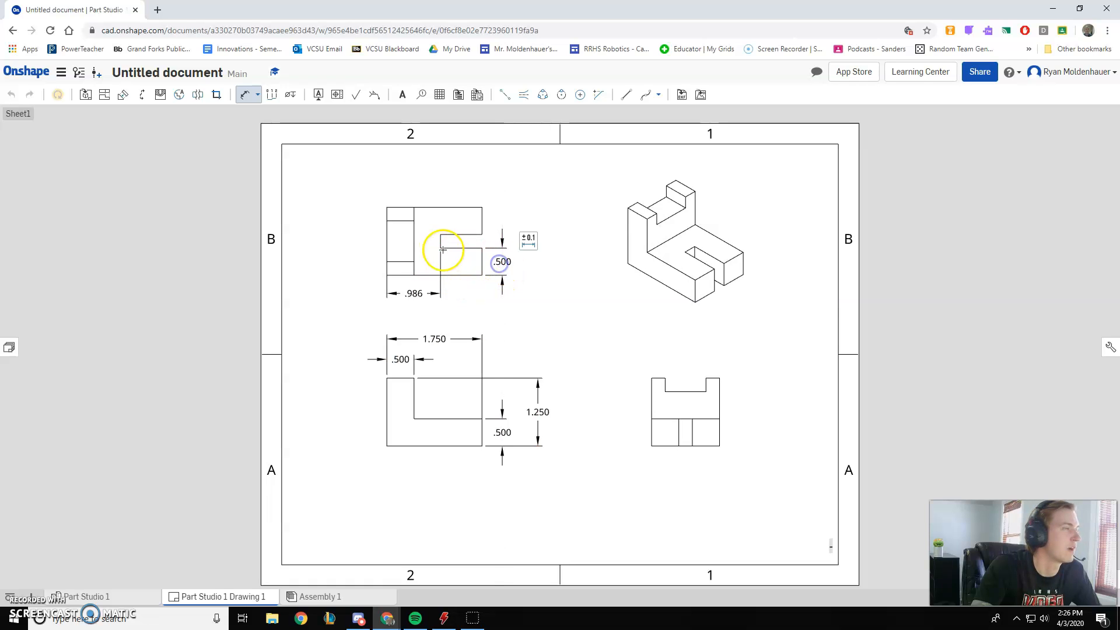
left_click(473, 274)
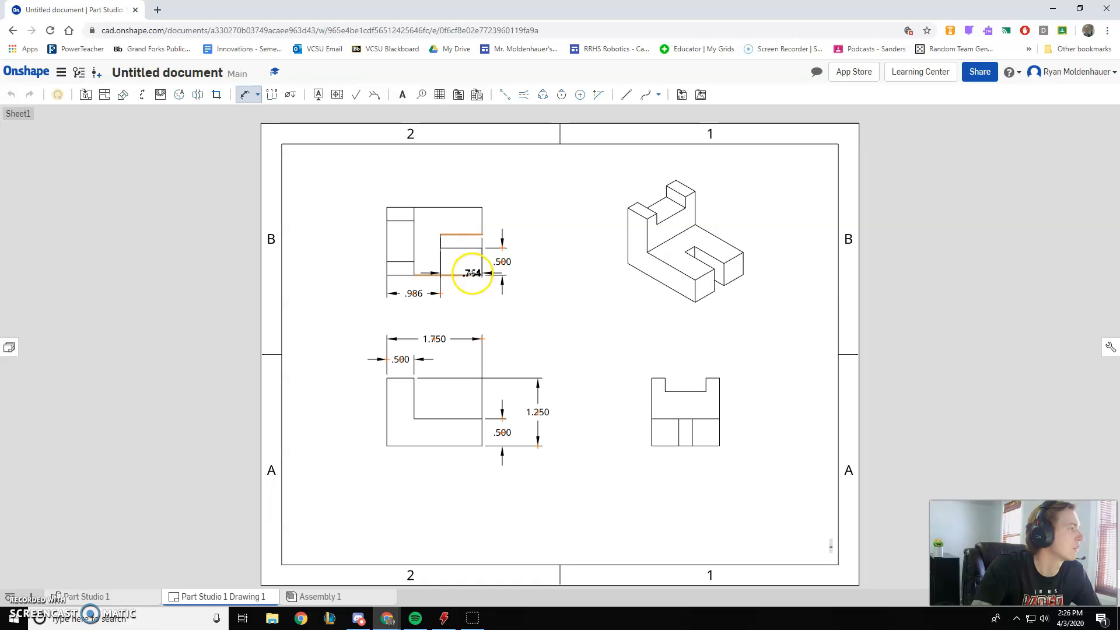
left_click(539, 261)
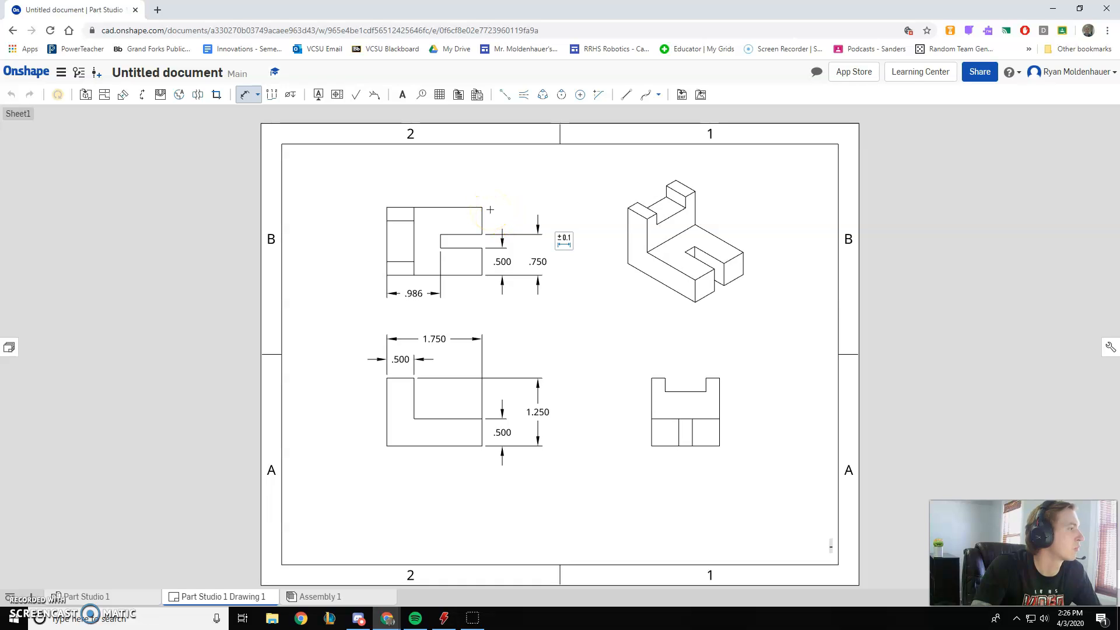
- Dimension the overall width of the side view, placing the dimension above the view
left_click(652, 419)
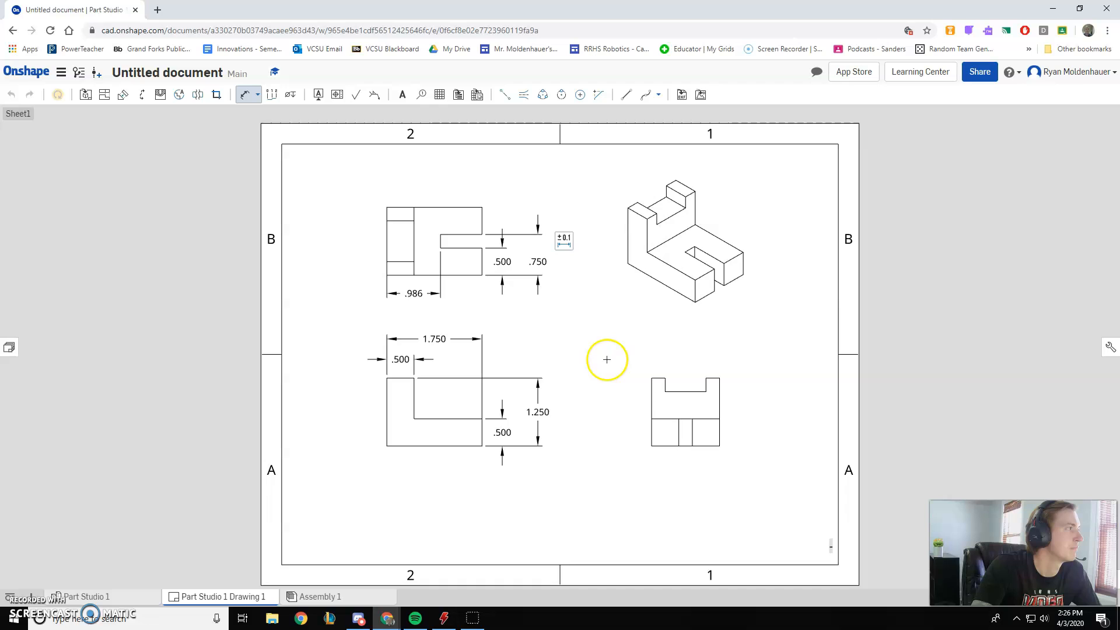
left_click(652, 381)
left_click(720, 393)
left_click(694, 350)
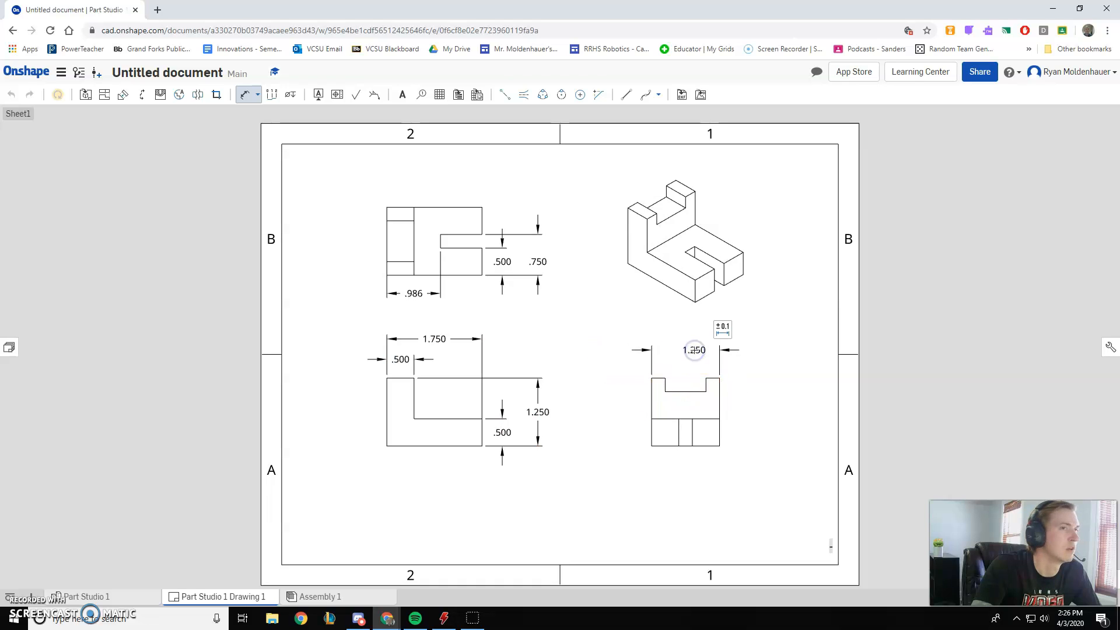
- Dimension the side view's left prong width and the distance from its left edge to the notch's far side, above the view
left_click(654, 386)
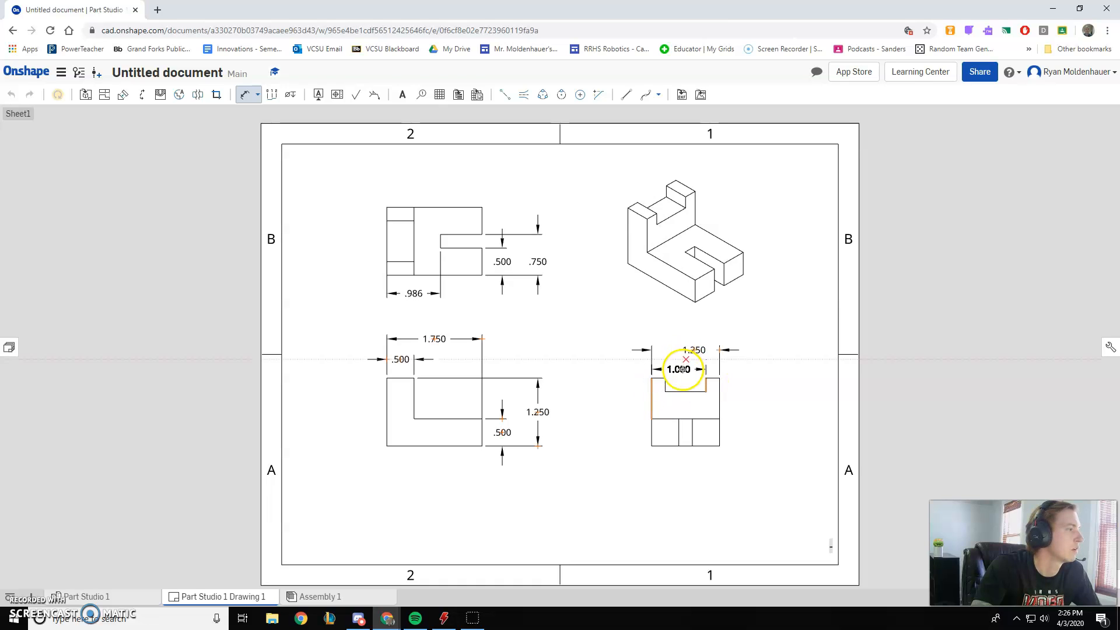
left_click(680, 367)
left_click(664, 378)
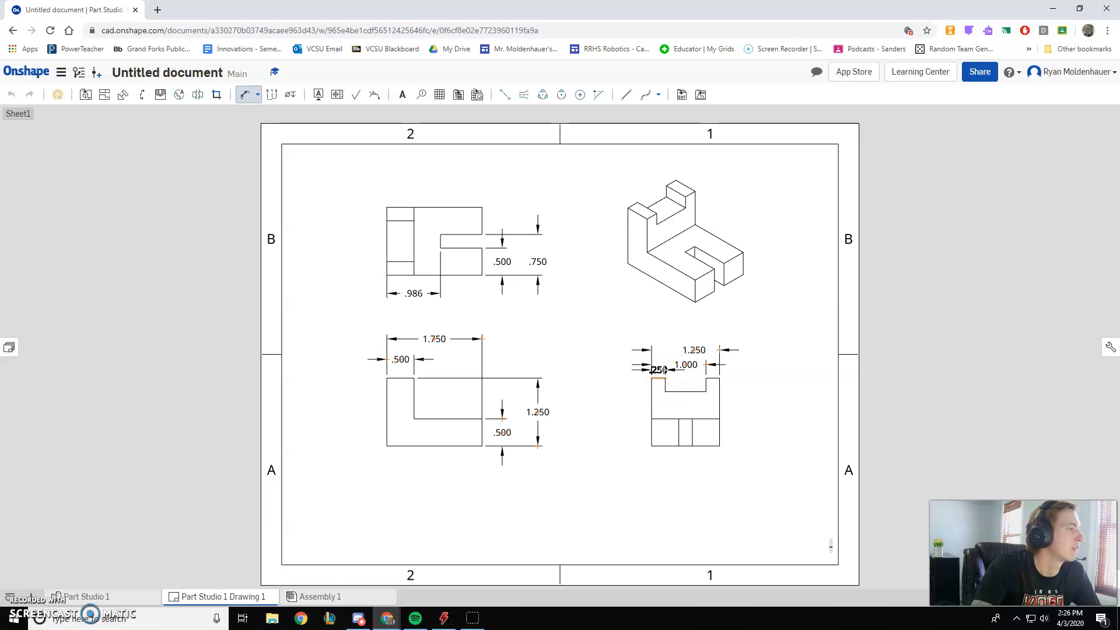
- Move the side view's overall width dimension and the notch far-side dimension higher so the stacked dimensions are evenly spaced
left_click(691, 352)
left_click(715, 330)
left_click(703, 340)
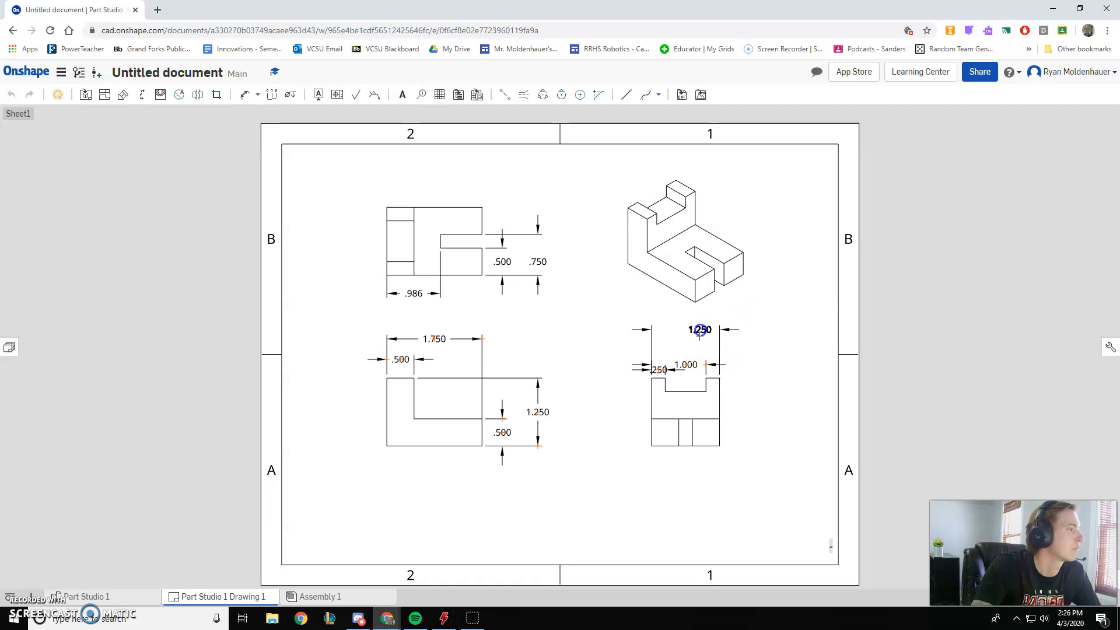
left_click_drag(687, 365, 693, 350)
left_click(694, 353)
left_click(763, 375)
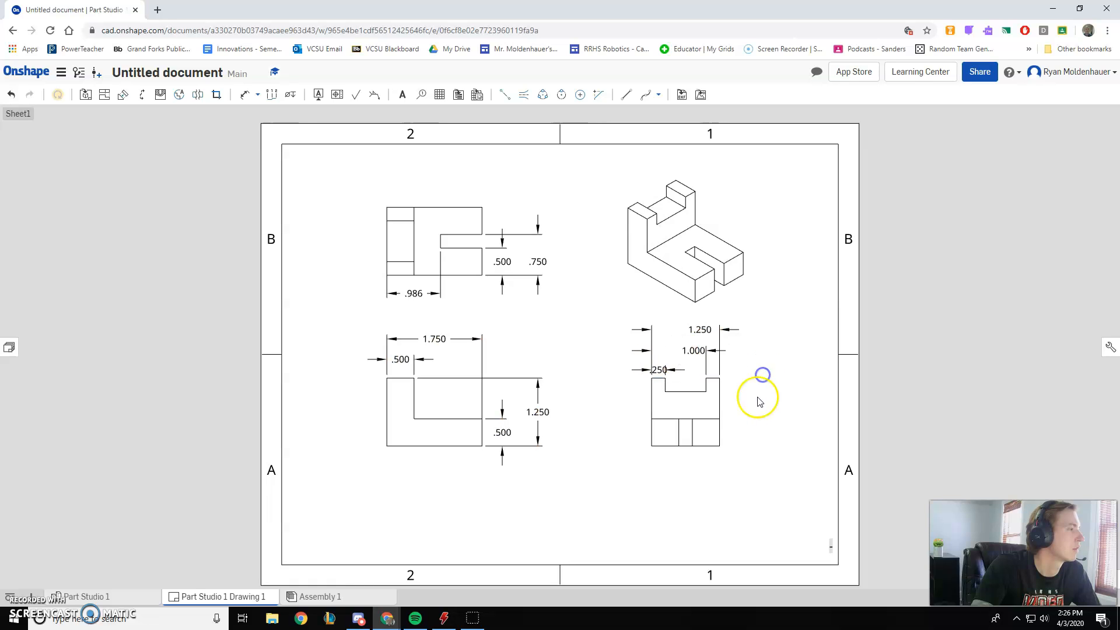
- Dimension the height from the side view's bottom edge to the notch floor, placing the dimension left of the view
left_click(240, 98)
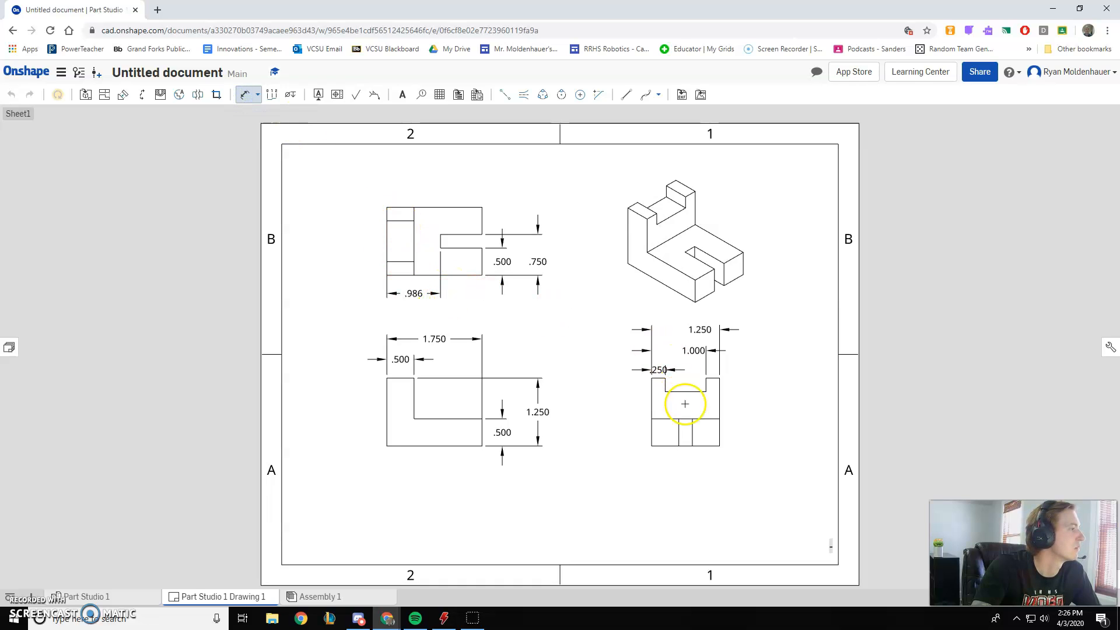
left_click(680, 391)
left_click(671, 446)
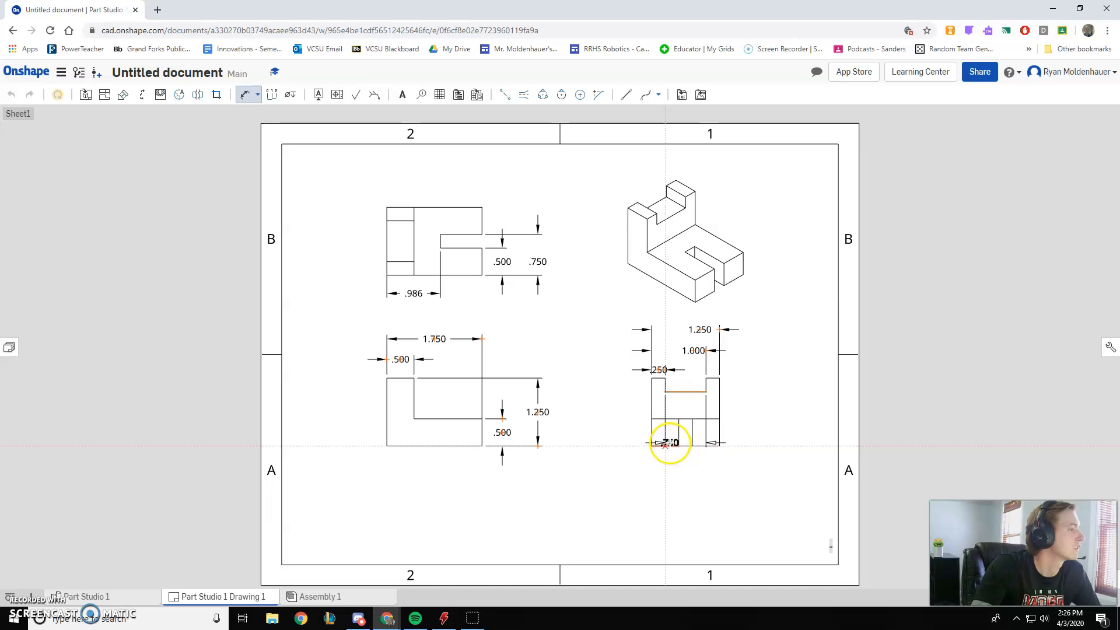
left_click(627, 432)
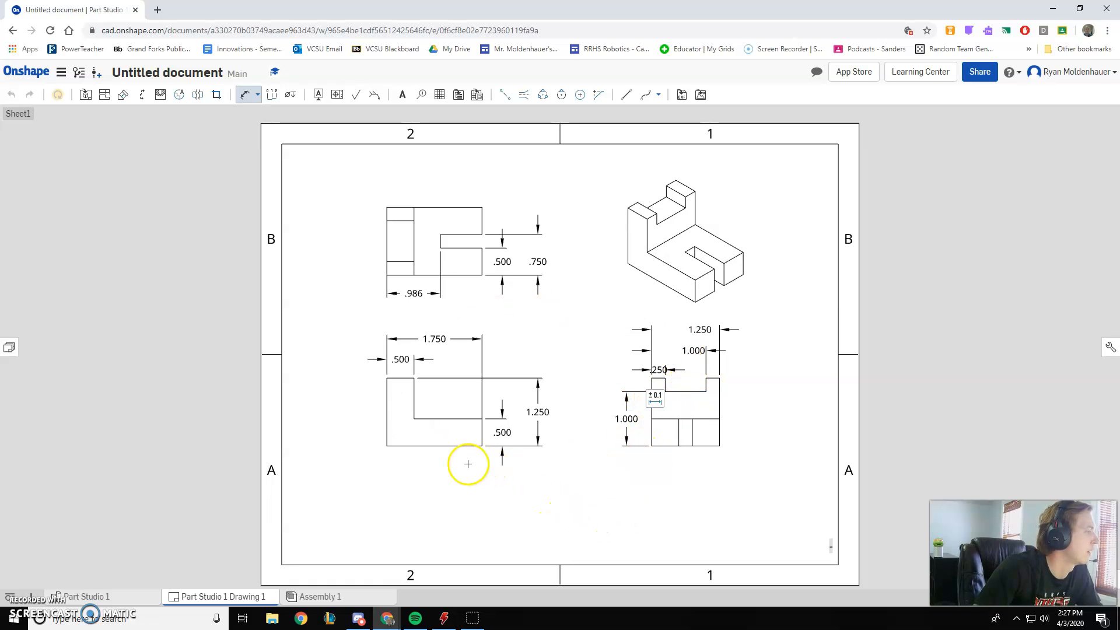
left_click(140, 100)
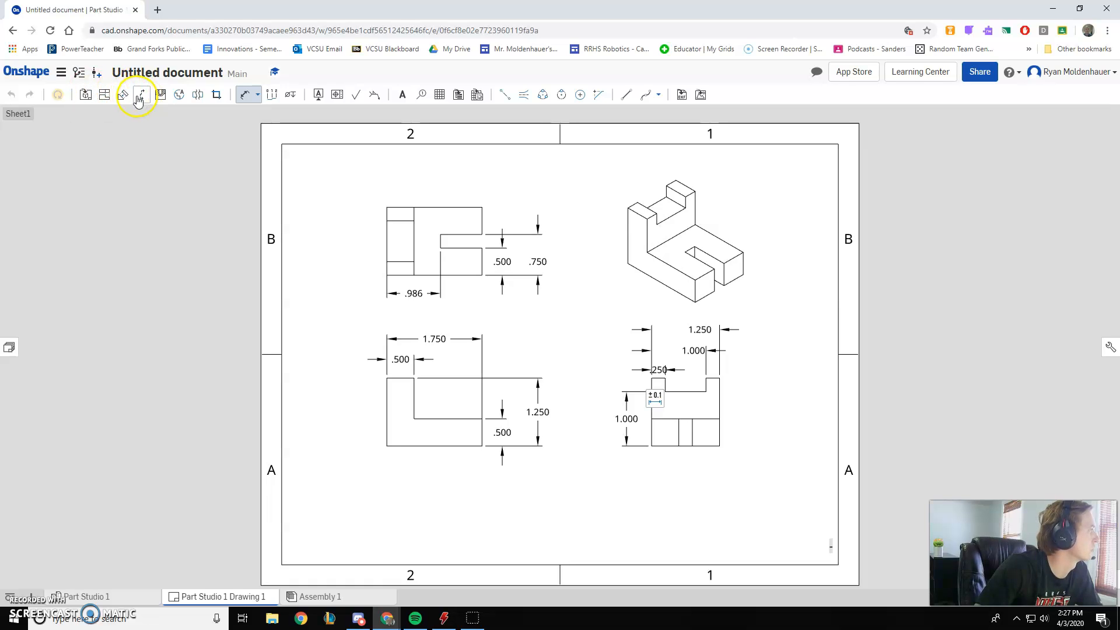
left_click(766, 272)
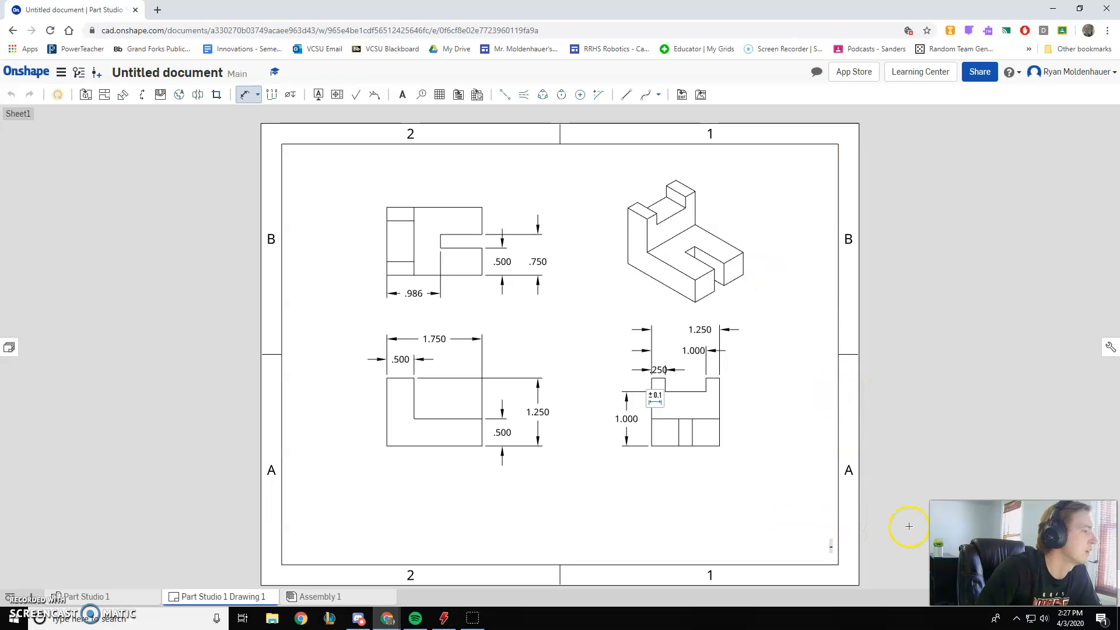
- Search Windows for "snip" and open the Snipping Tool
left_click(183, 622)
type("s")
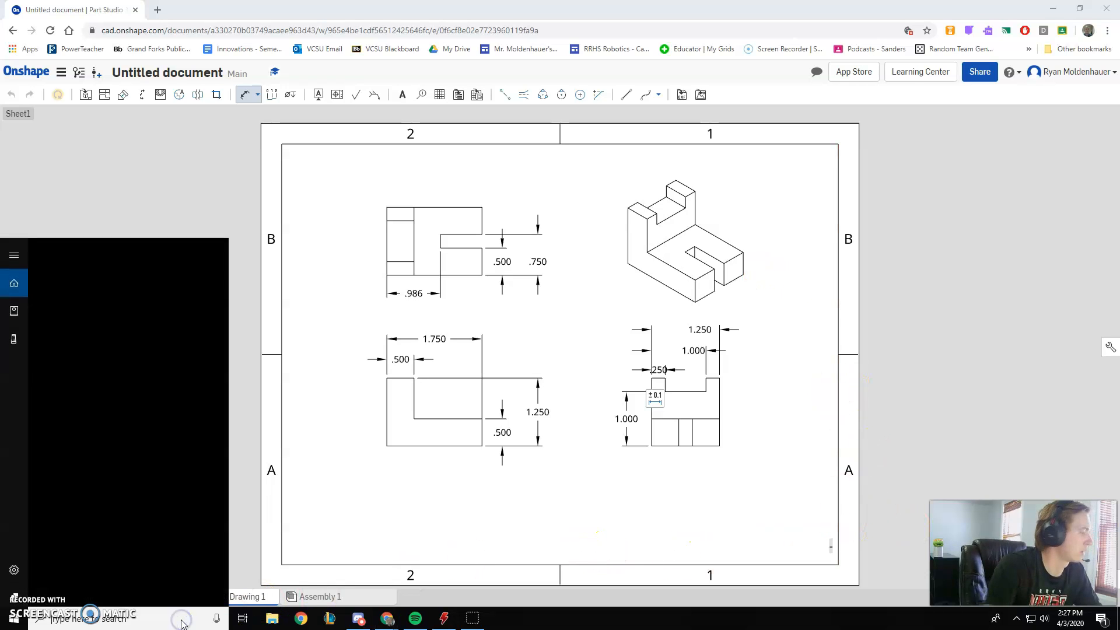
type("nip")
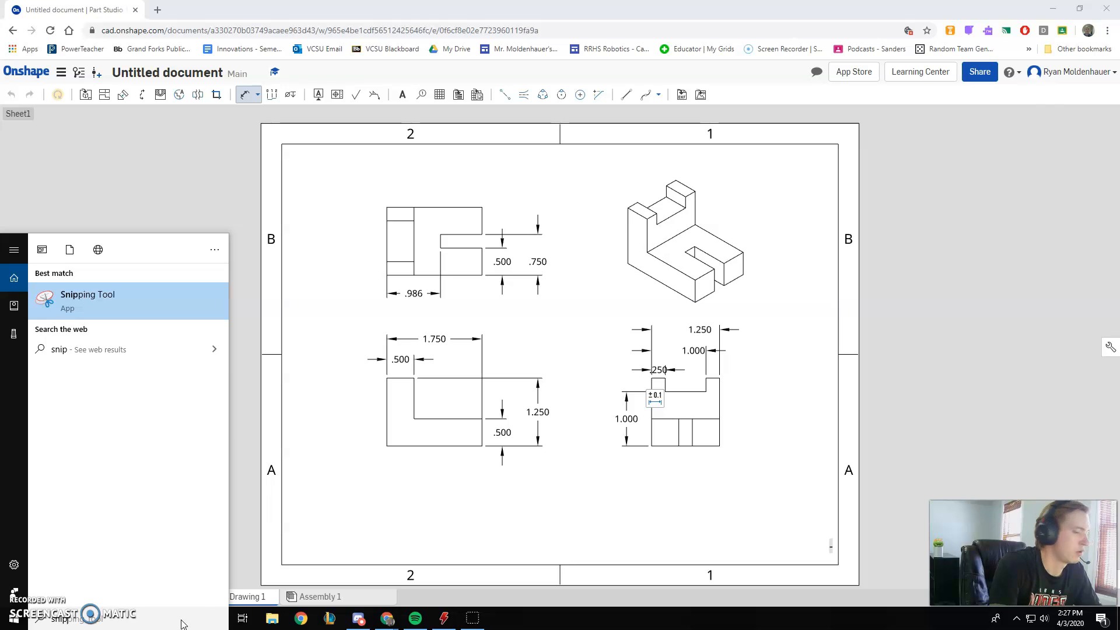
key("Return")
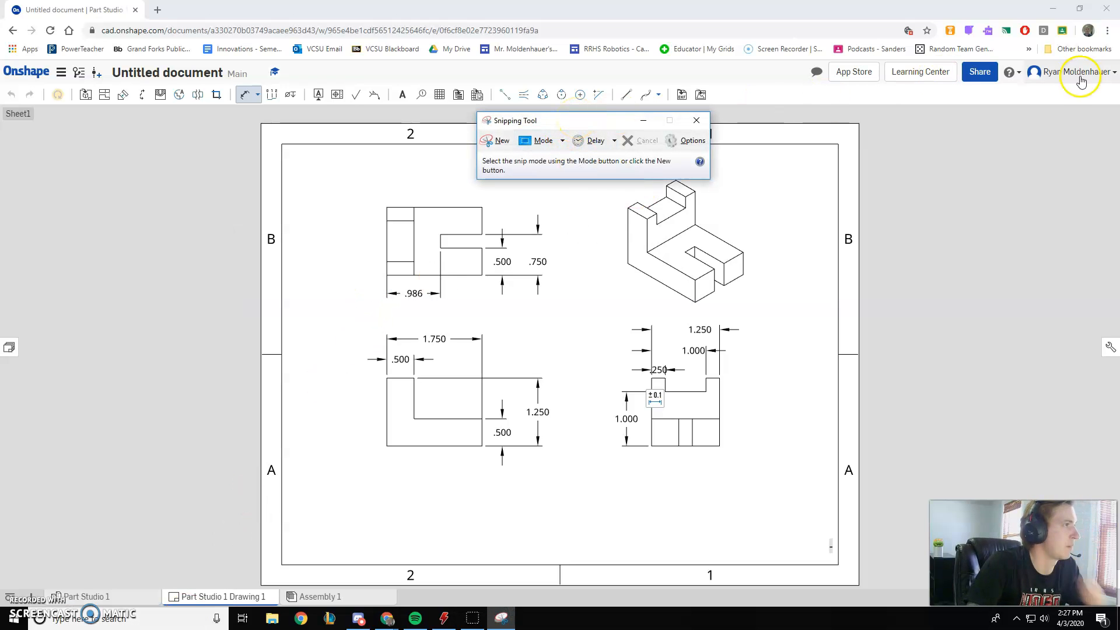
- Try starting a new screen snip over the drawing, move the Snipping Tool window aside and close it
left_click(497, 143)
left_click_drag(249, 57, 252, 62)
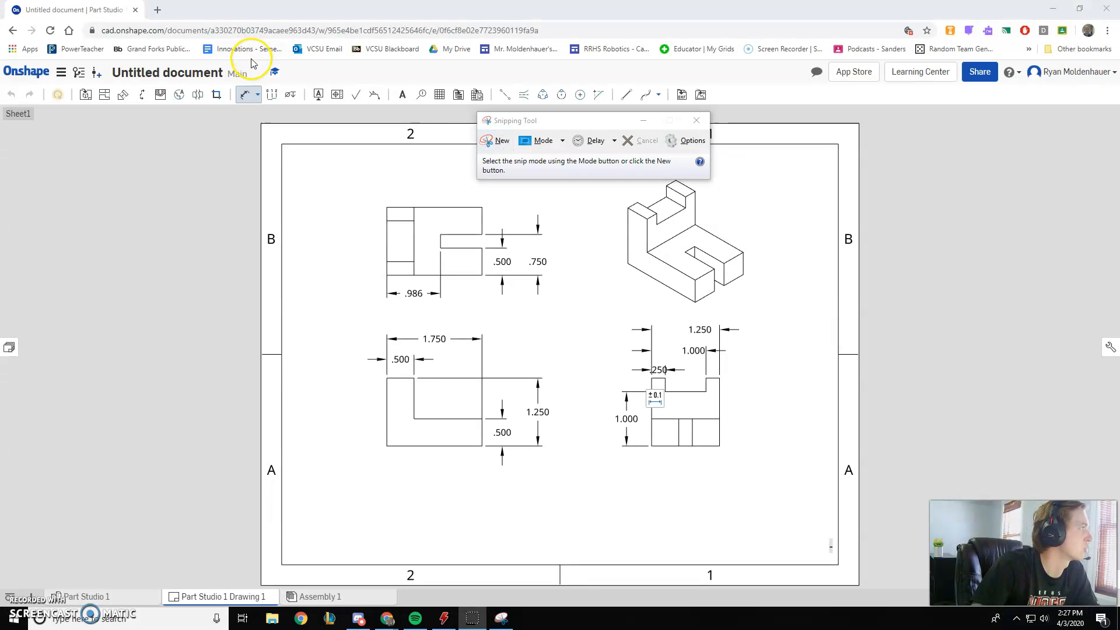
left_click(496, 141)
left_click_drag(541, 118, 584, 203)
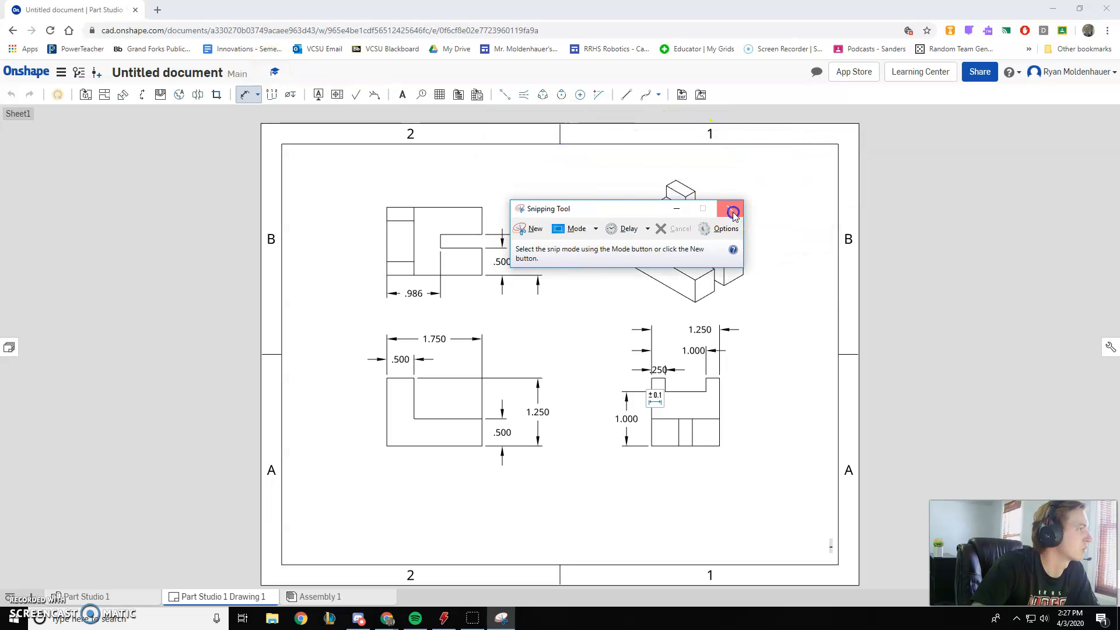
left_click(725, 206)
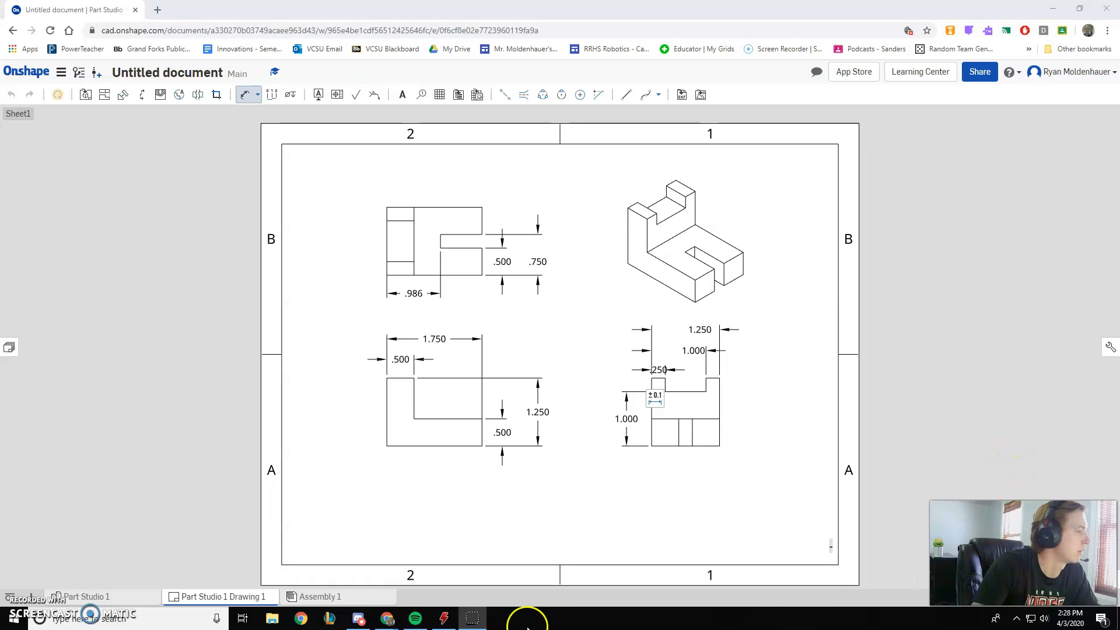
left_click(467, 623)
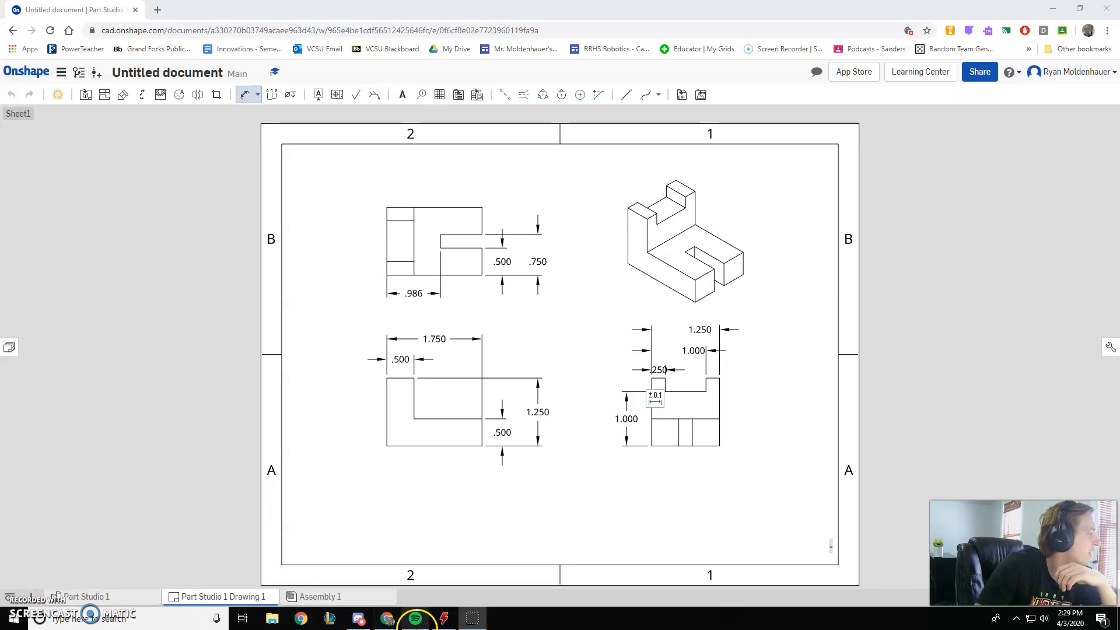
left_click(627, 418)
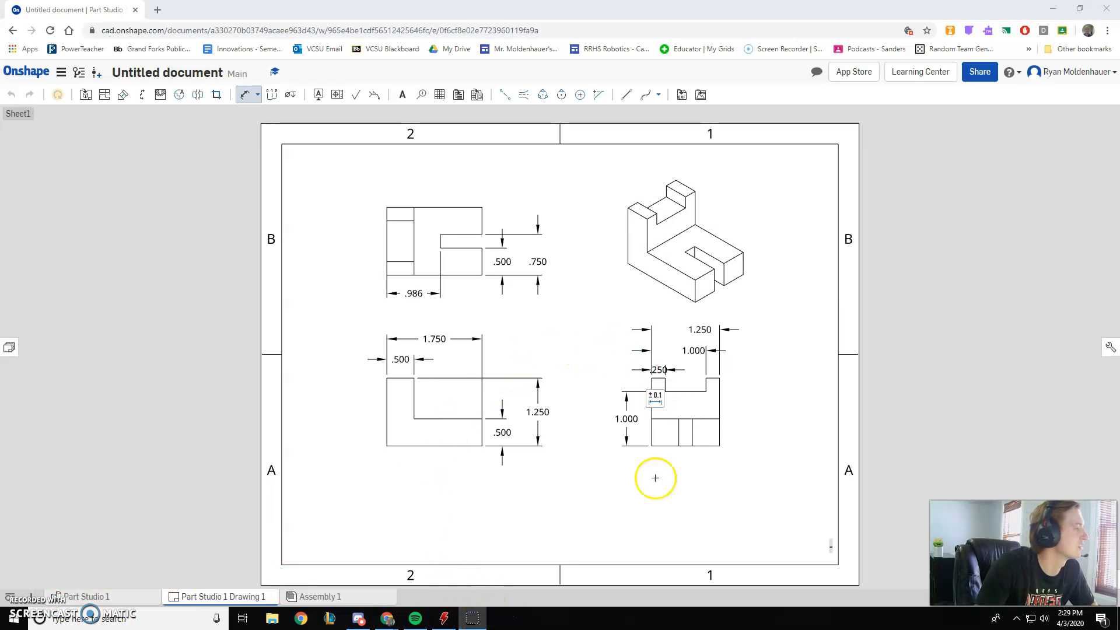
left_click(755, 373)
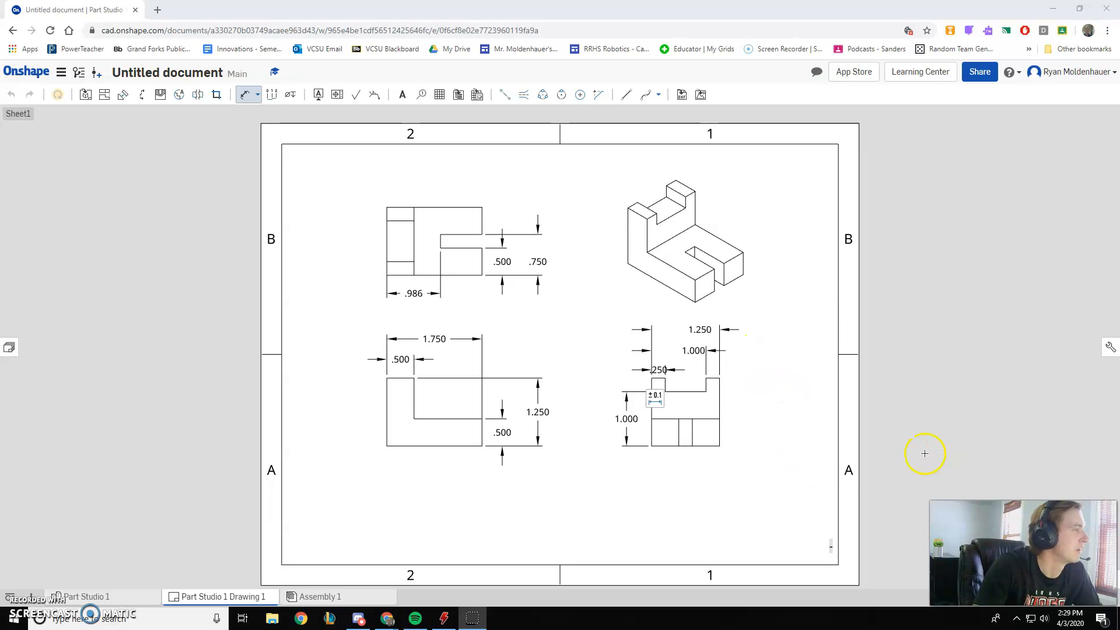